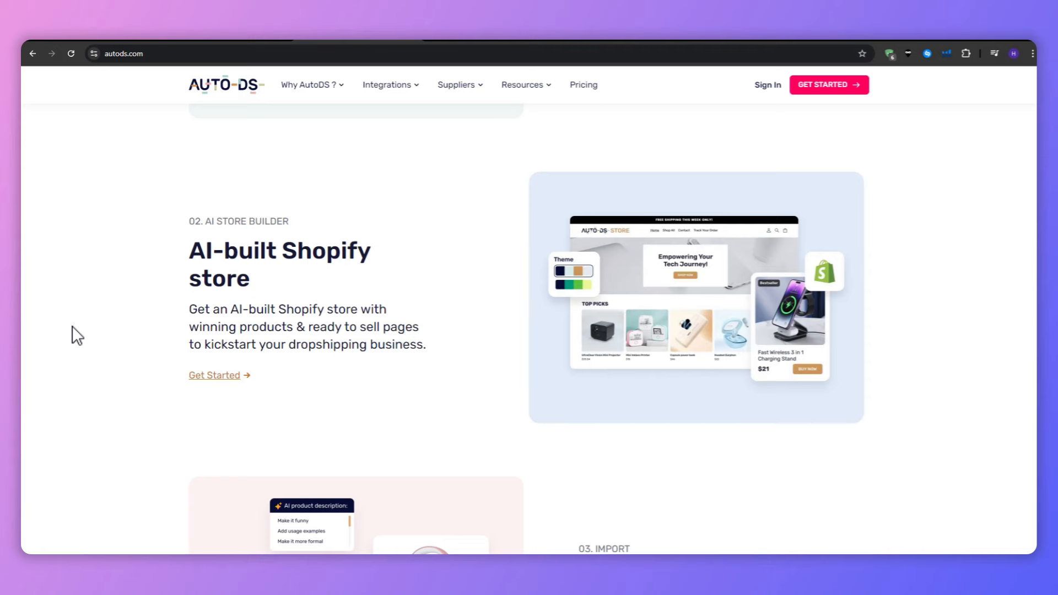
Step: Look through the AutoDS homepage's feature overview, including product imports and automated order fulfilment
mouse_move(330, 93)
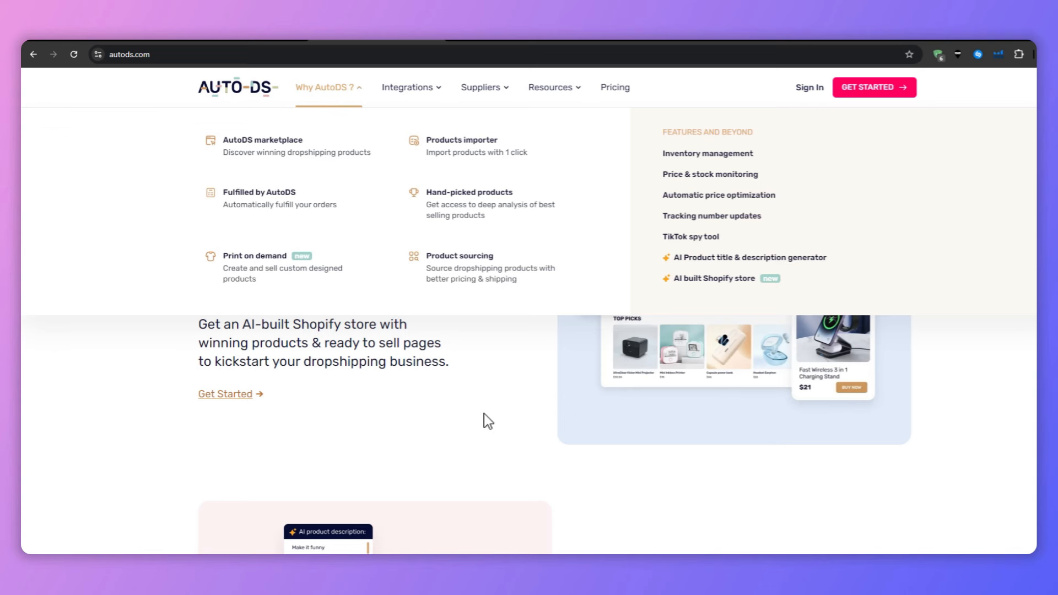
scroll(484, 413, "down", 8)
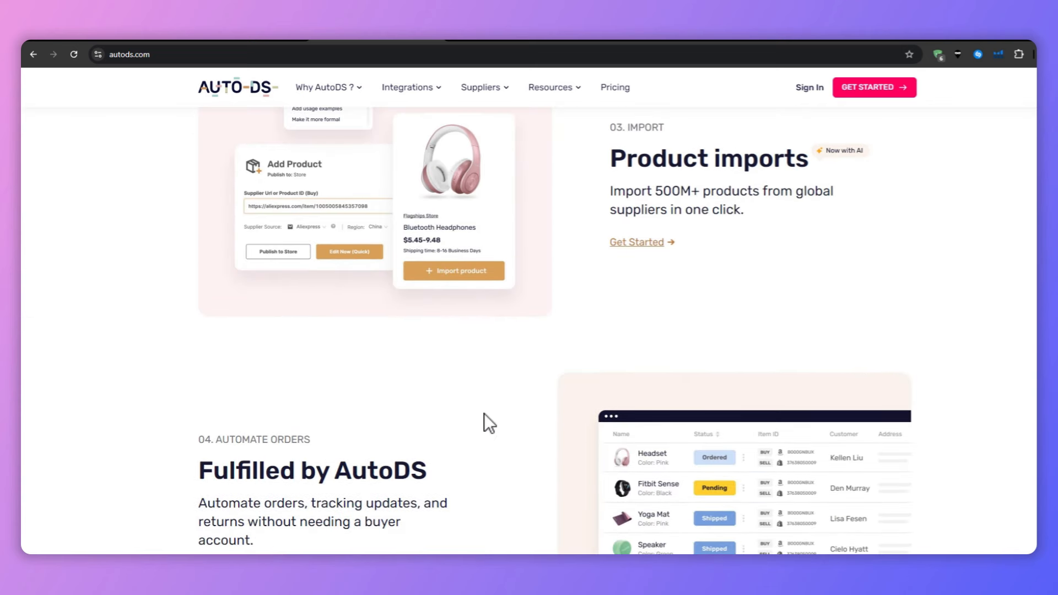
scroll(484, 414, "down", 2)
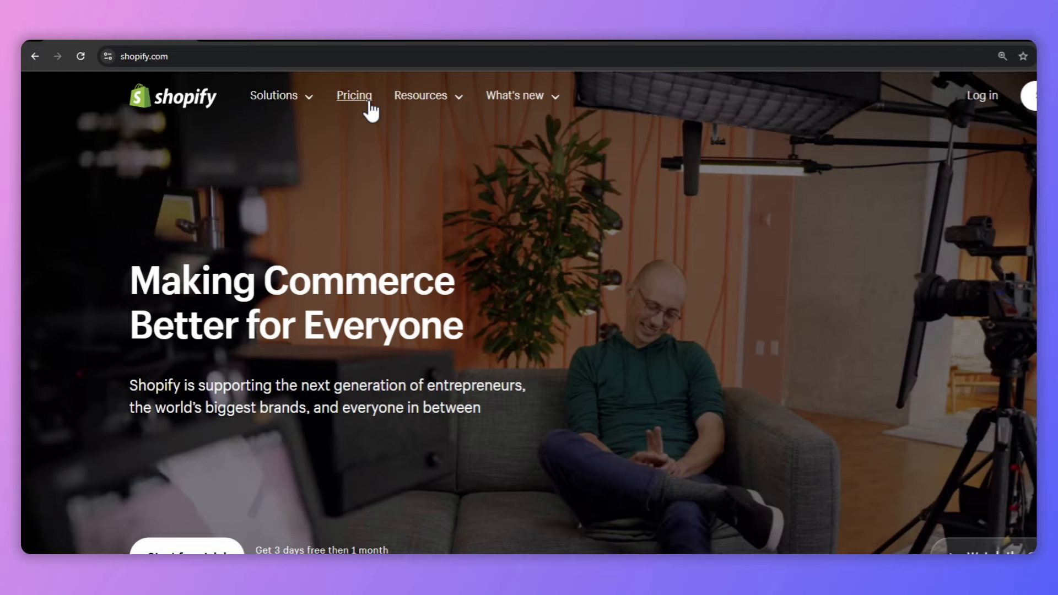
Step: Switch to the Shopify website, open its pricing page and review the available plans
left_click(369, 106)
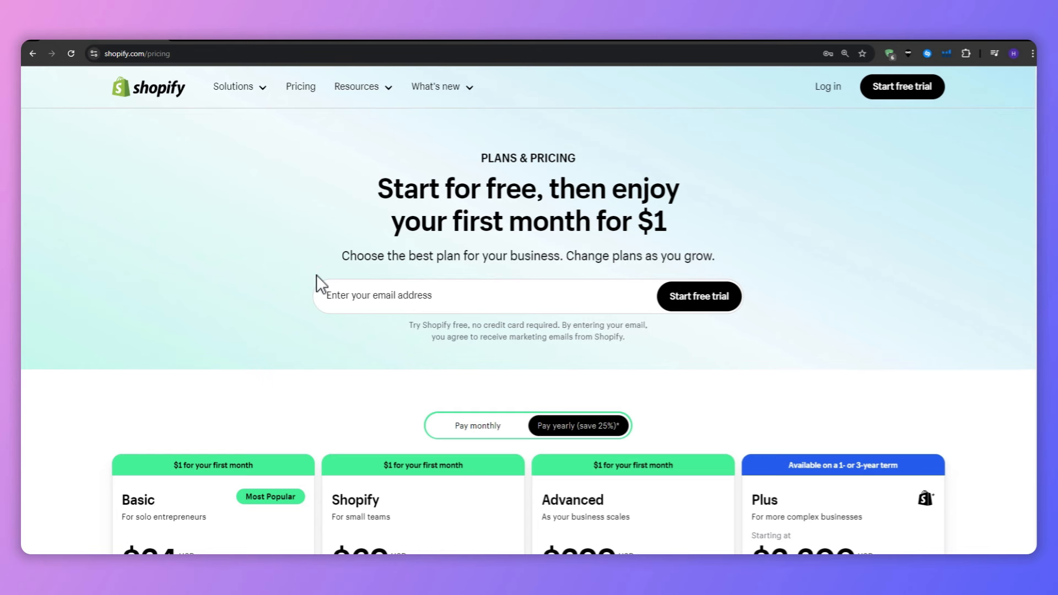
scroll(317, 278, "down", 5)
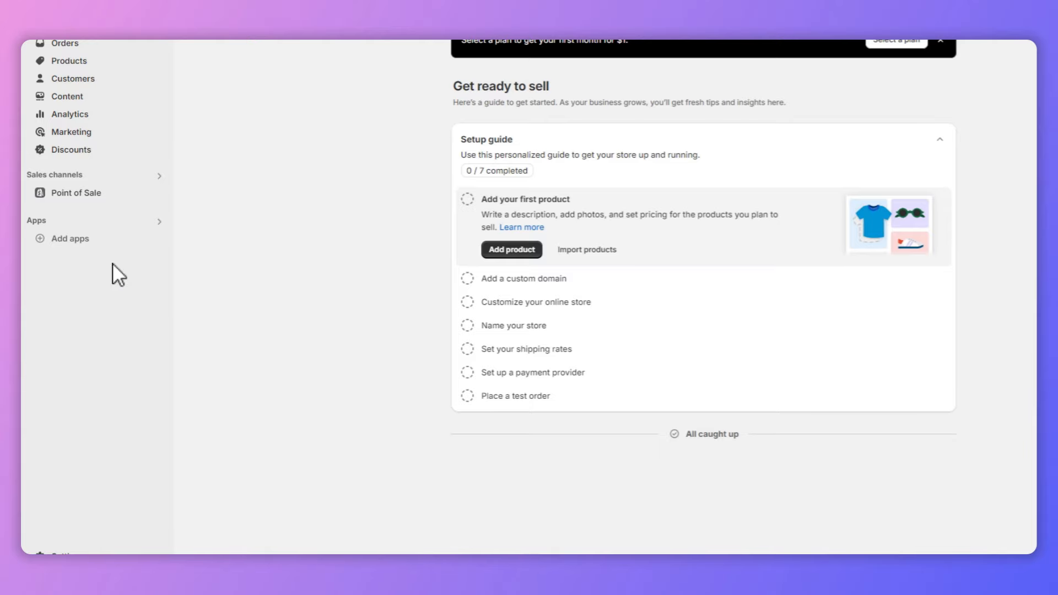
Step: Install the AutoDS: Dropshipping & POD app from the Shopify App Store into the store
left_click(96, 239)
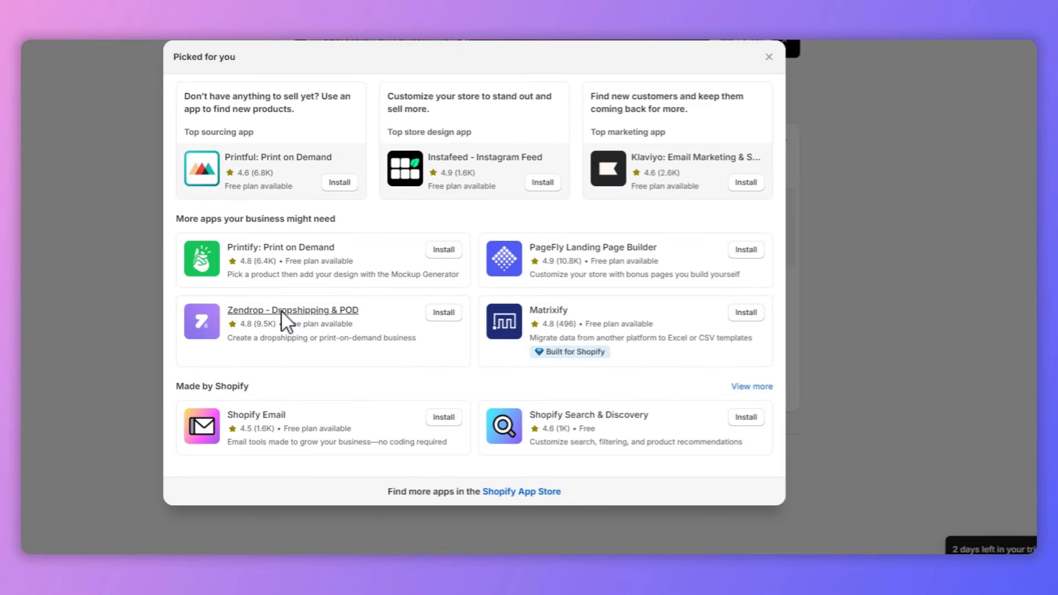
left_click(506, 486)
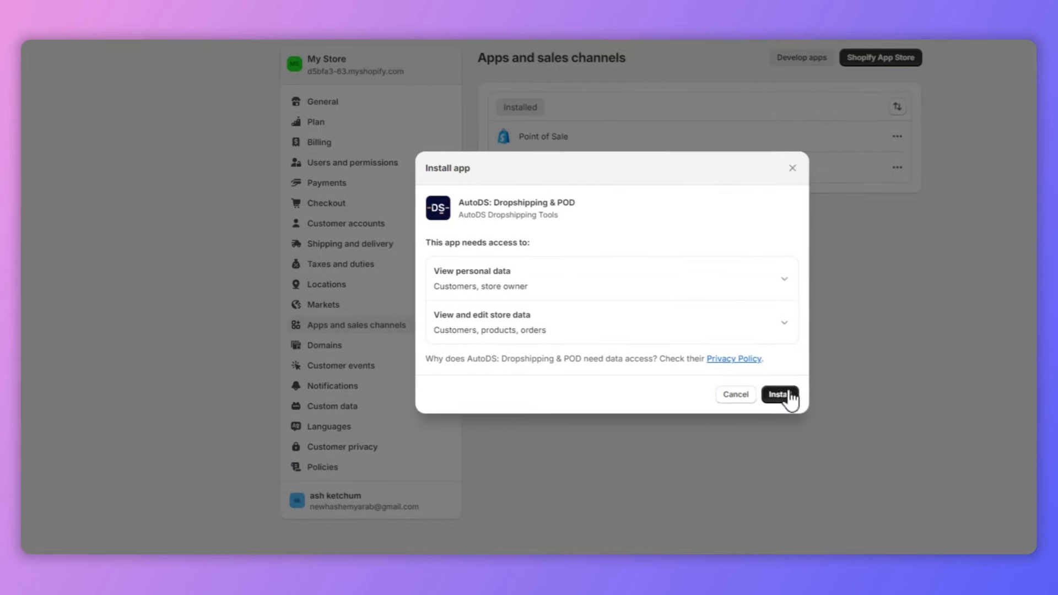
left_click(791, 393)
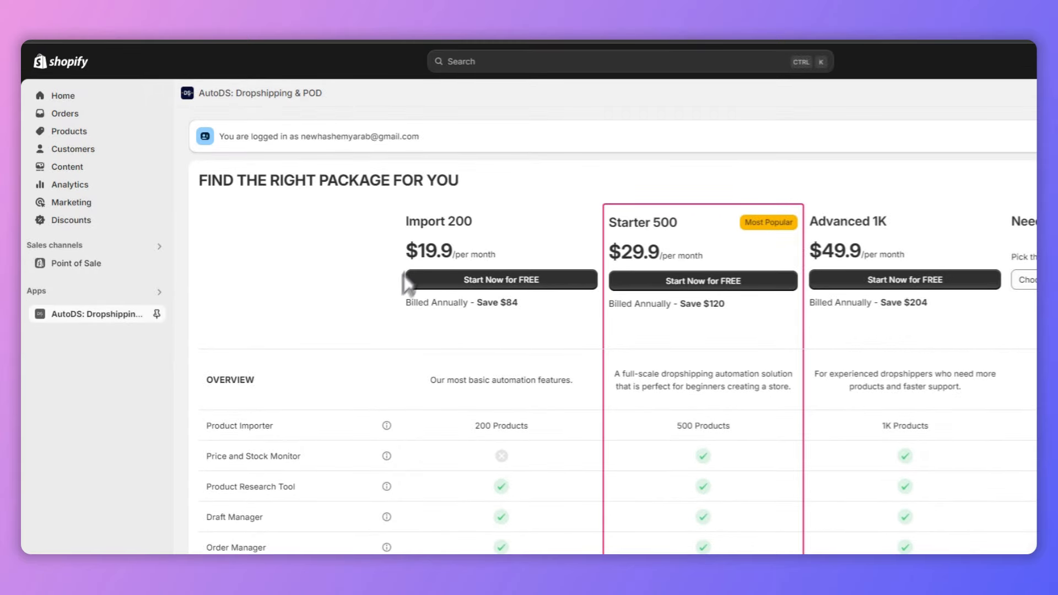
Step: Start the free trial of the Import 200 plan, billed annually, and collapse the Shopify trial notice
left_click(475, 276)
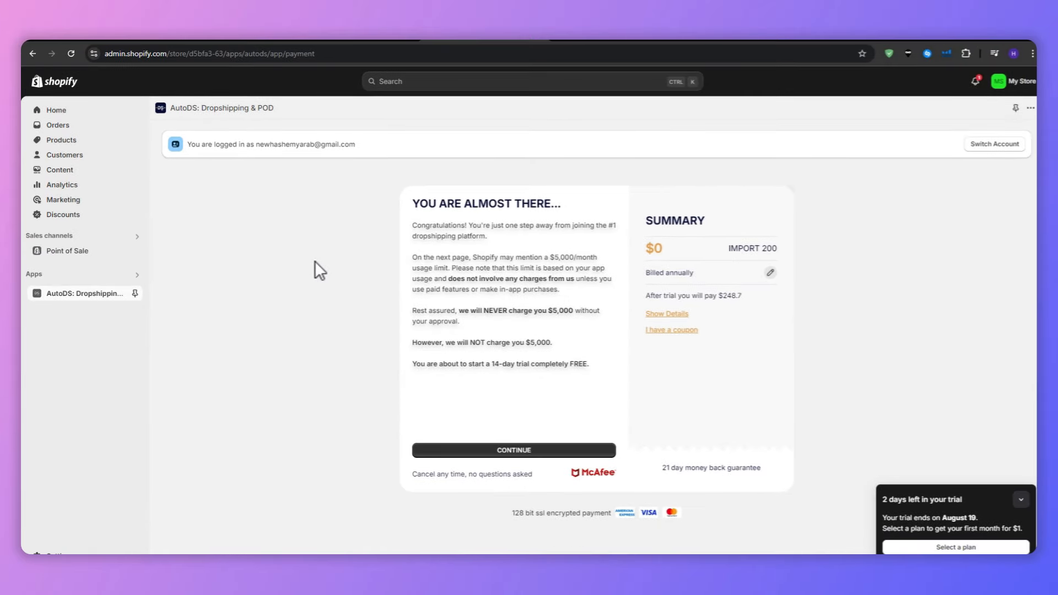
left_click(485, 453)
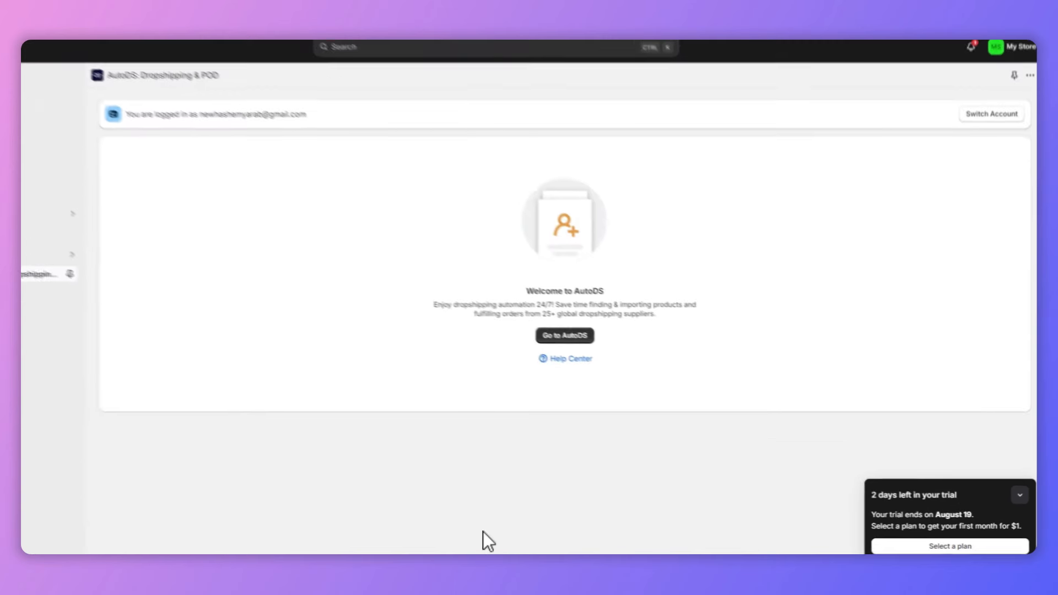
left_click(1019, 490)
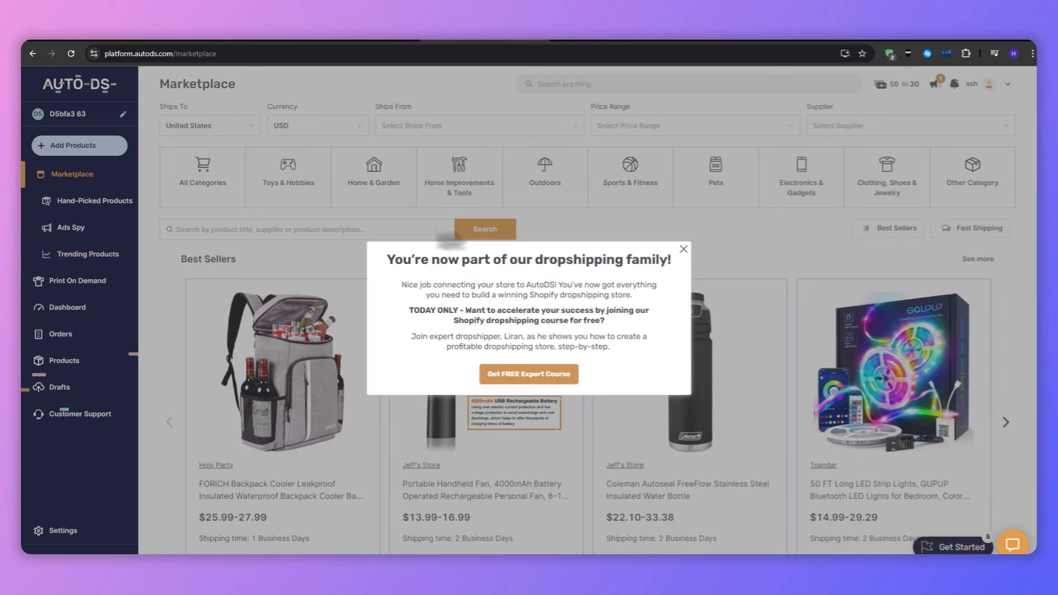
Step: Dismiss the free expert course offer in the AutoDS marketplace and set the shipping destination to Canada
left_click(684, 249)
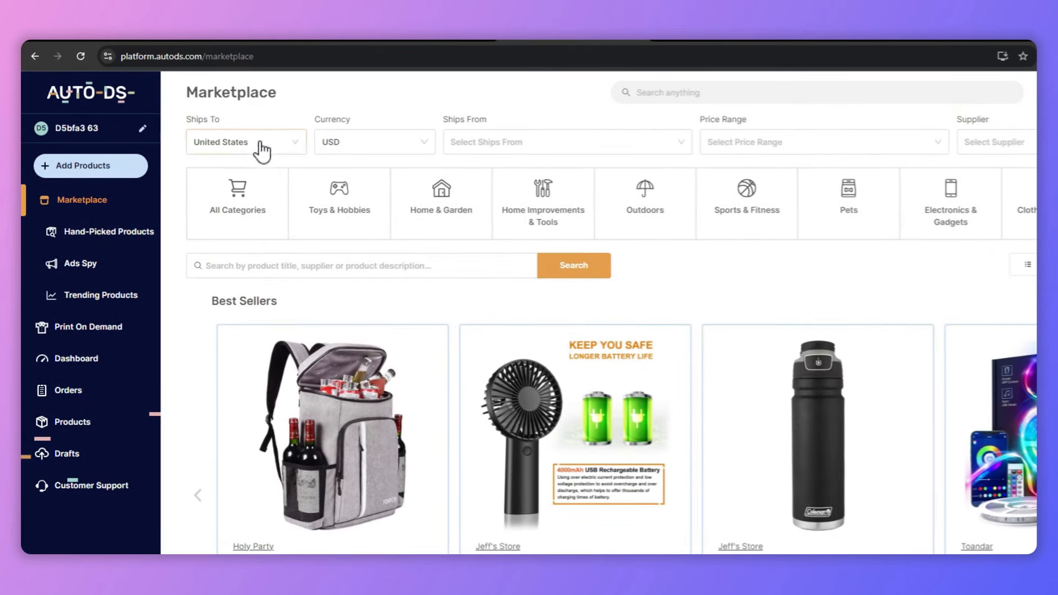
left_click(220, 126)
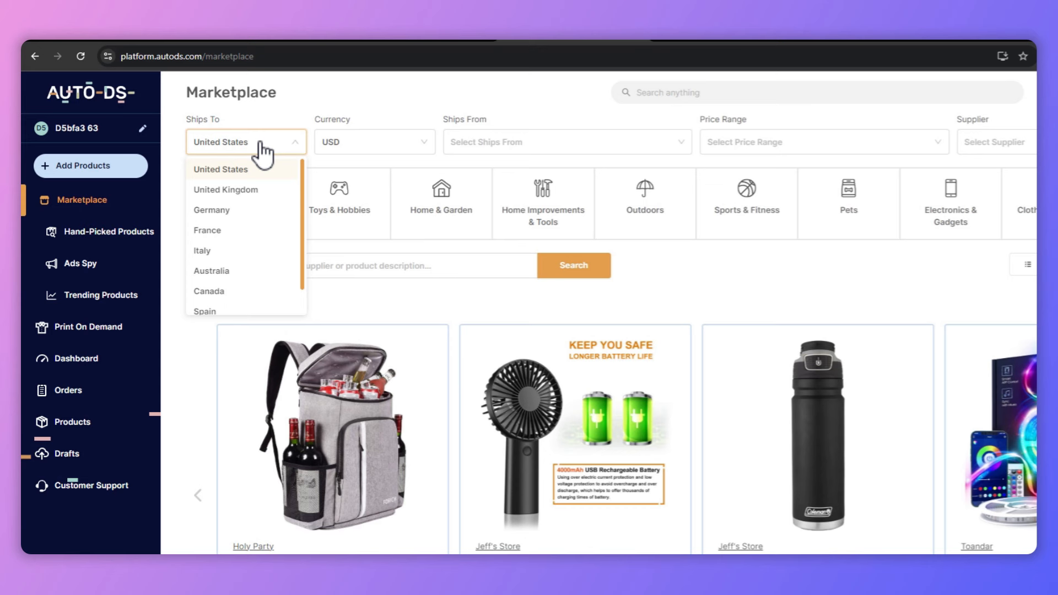
left_click(250, 297)
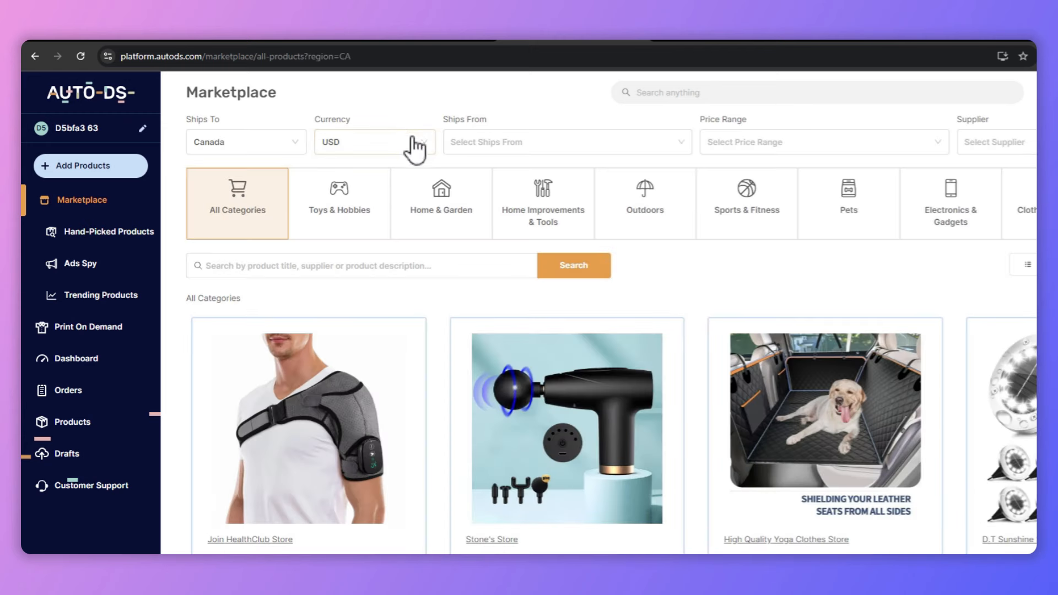
Step: Examine the marketplace's currency, shipping origin and price range options without selecting any
left_click(424, 145)
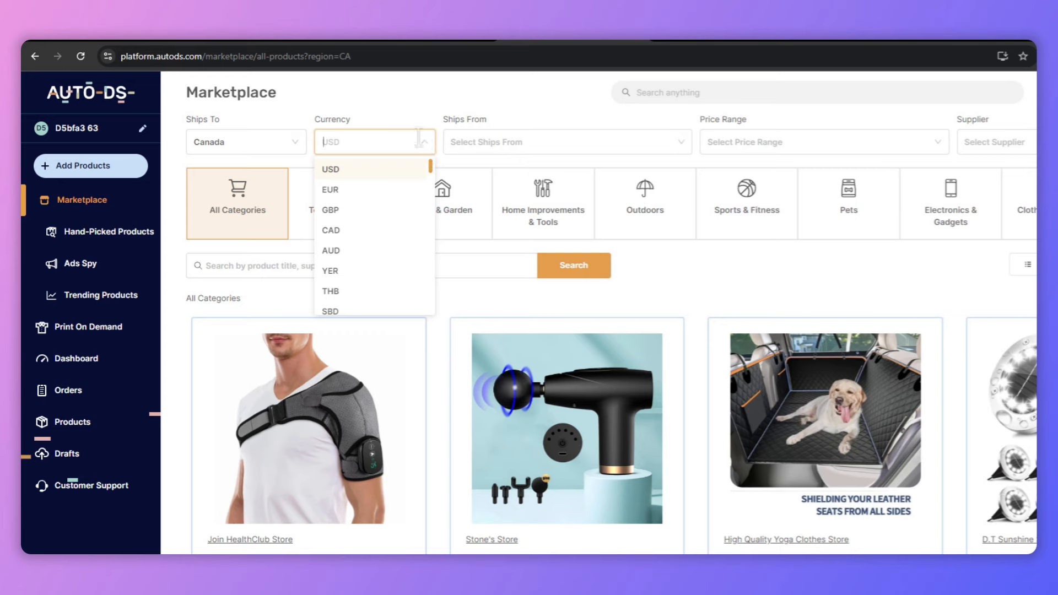
left_click(415, 109)
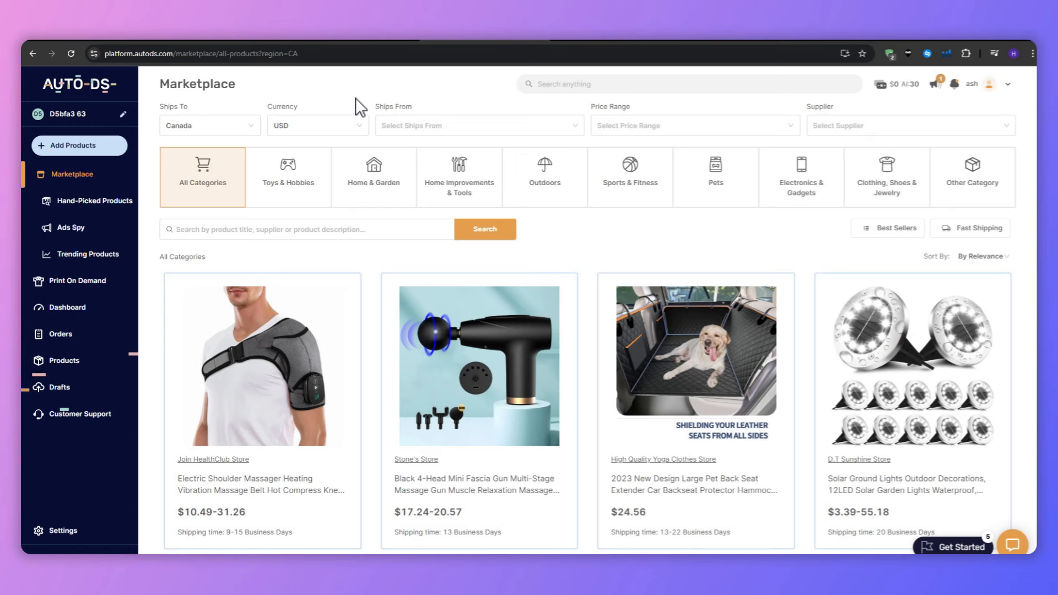
left_click(474, 125)
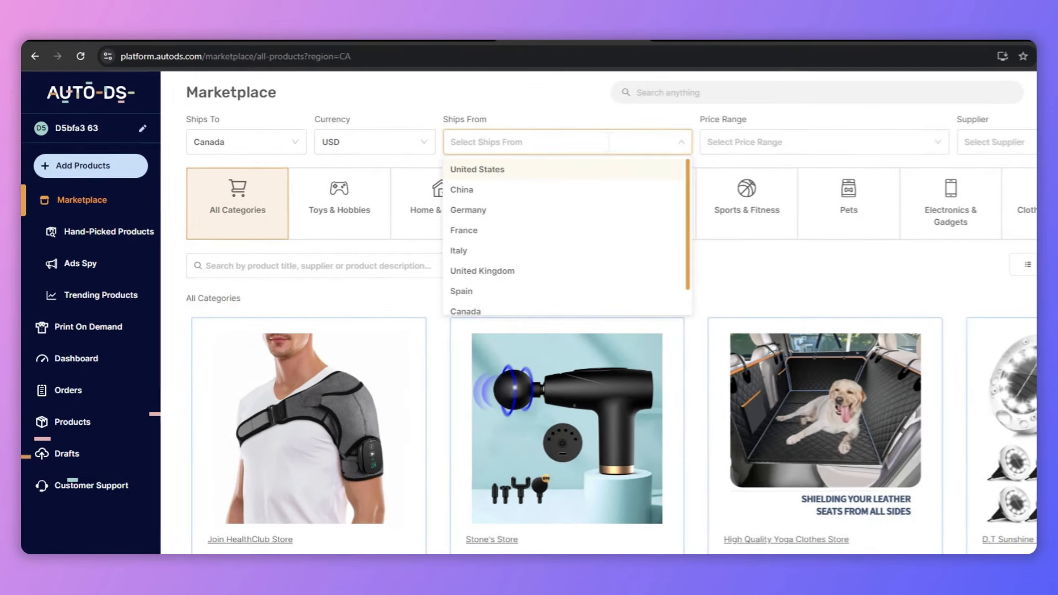
scroll(606, 205, "down", 1)
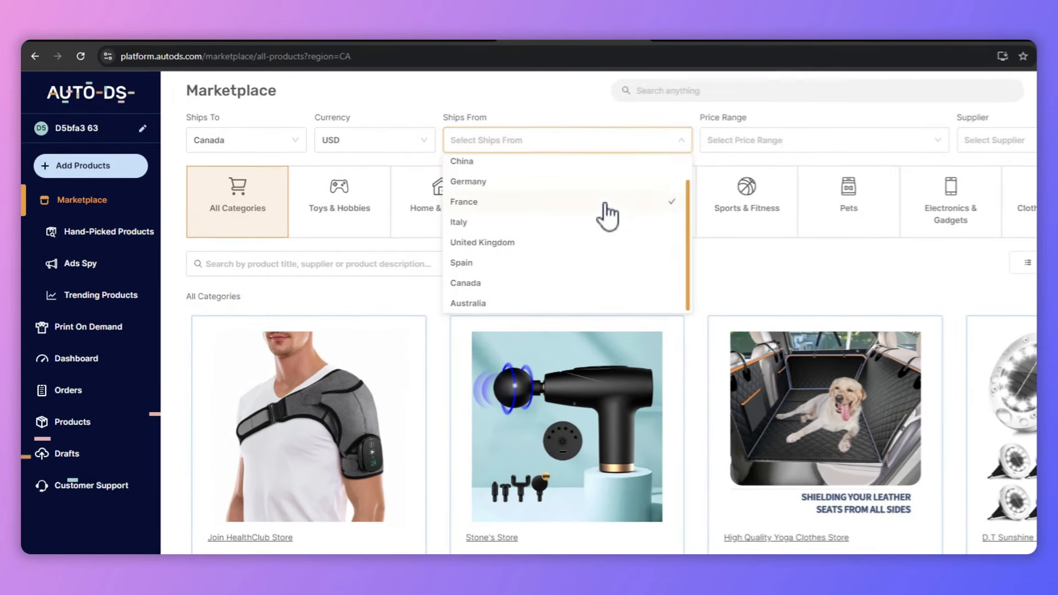
scroll(607, 276, "up", 1)
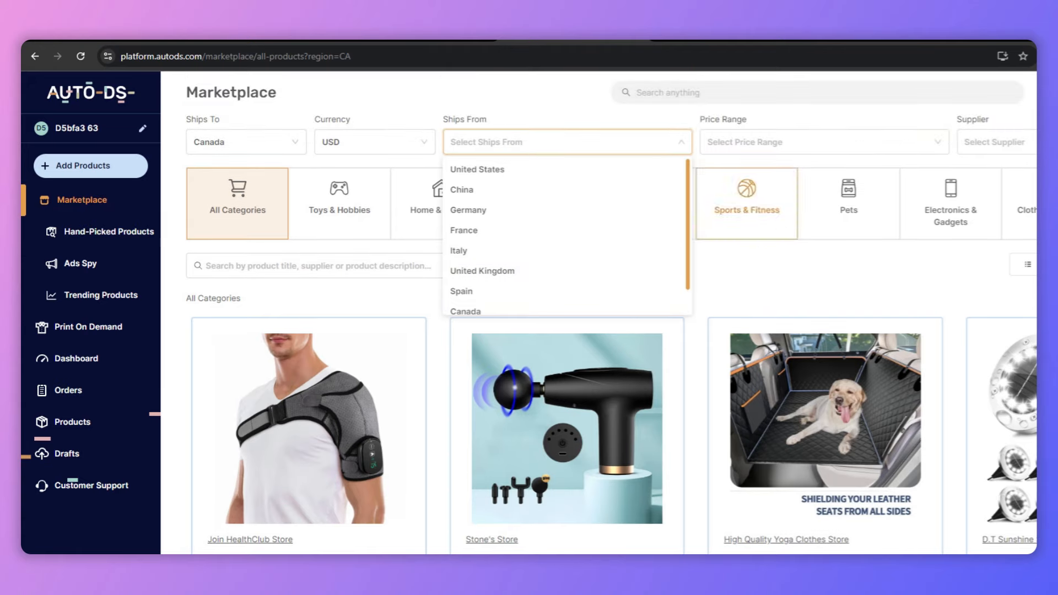
left_click(488, 100)
left_click(515, 136)
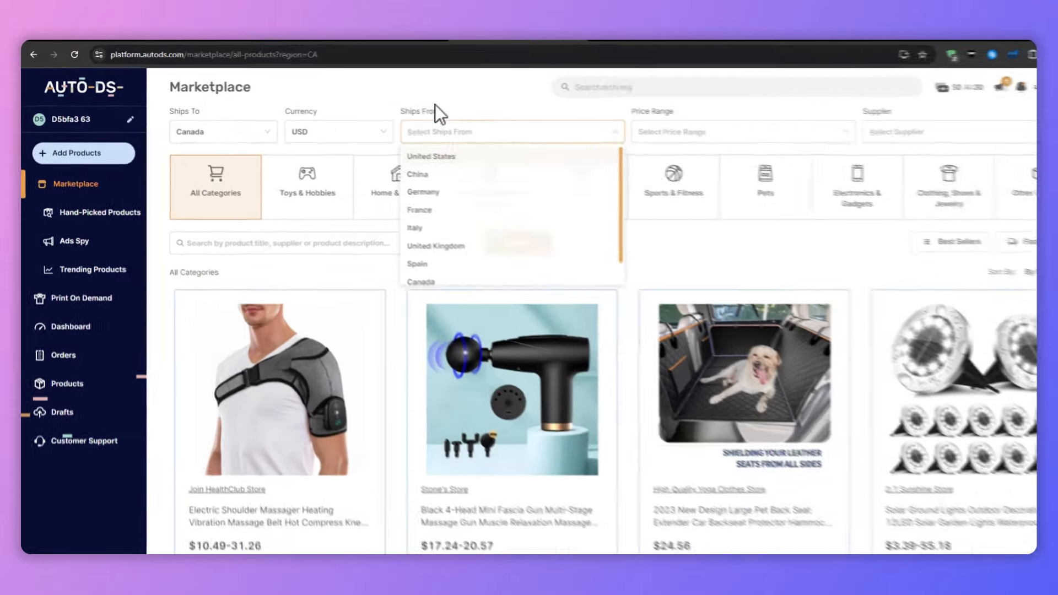
left_click(691, 132)
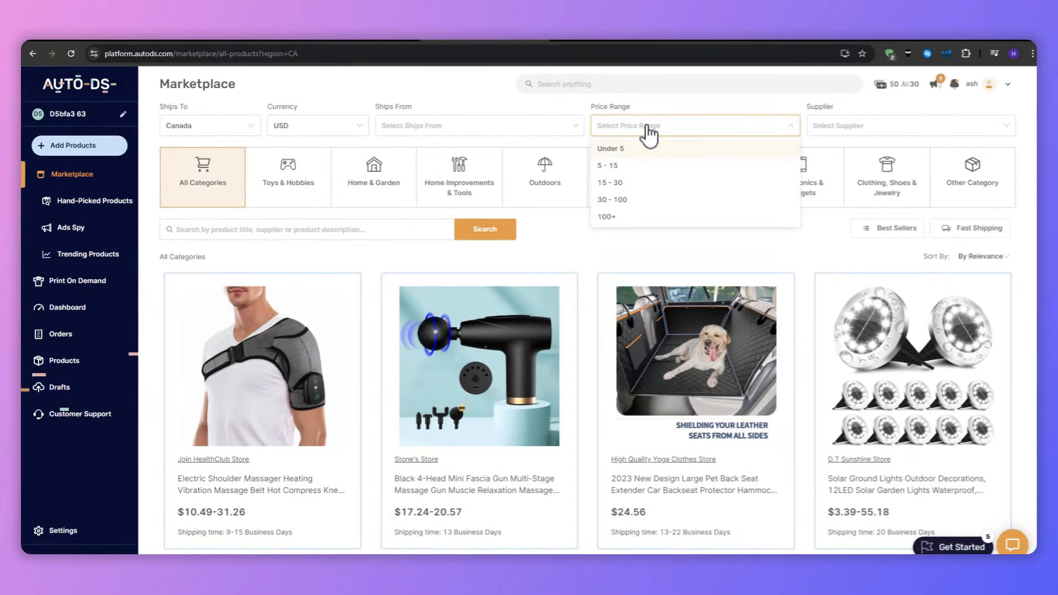
left_click(650, 135)
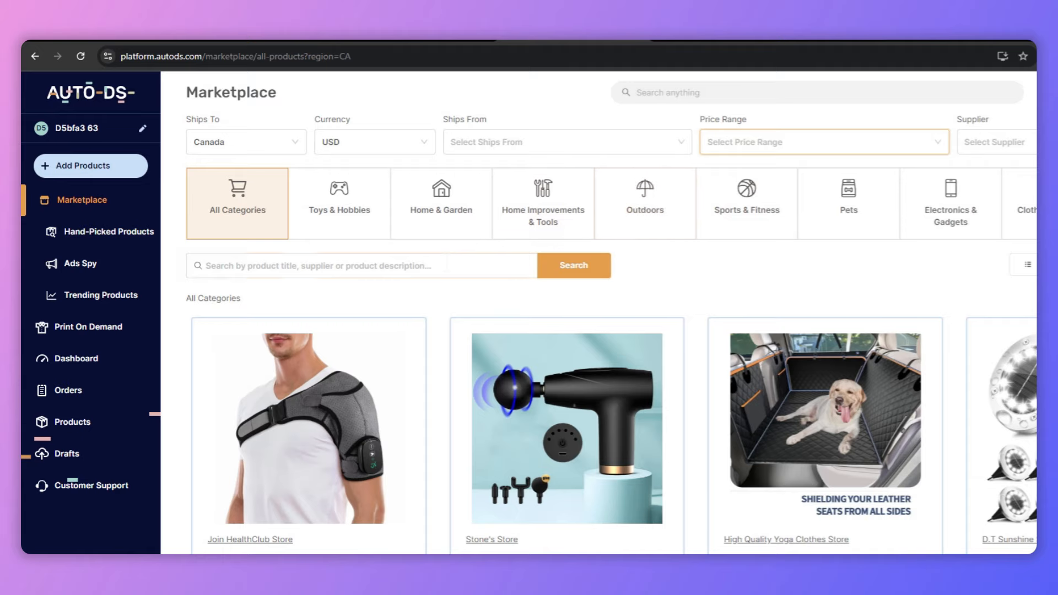
Step: Search the marketplace for "Hoodie" and look over the first products
left_click(447, 264)
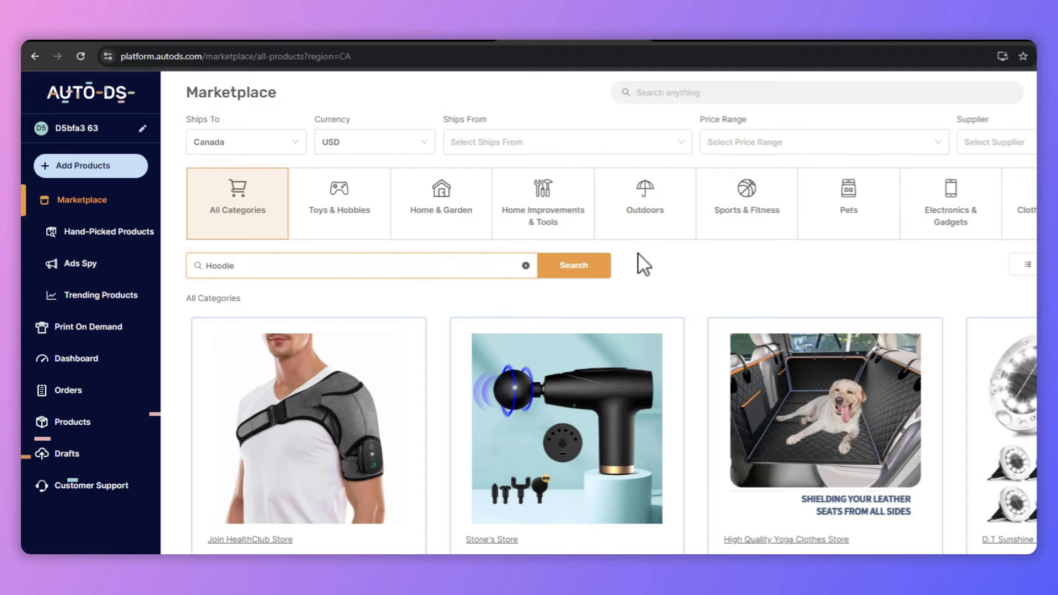
left_click(603, 268)
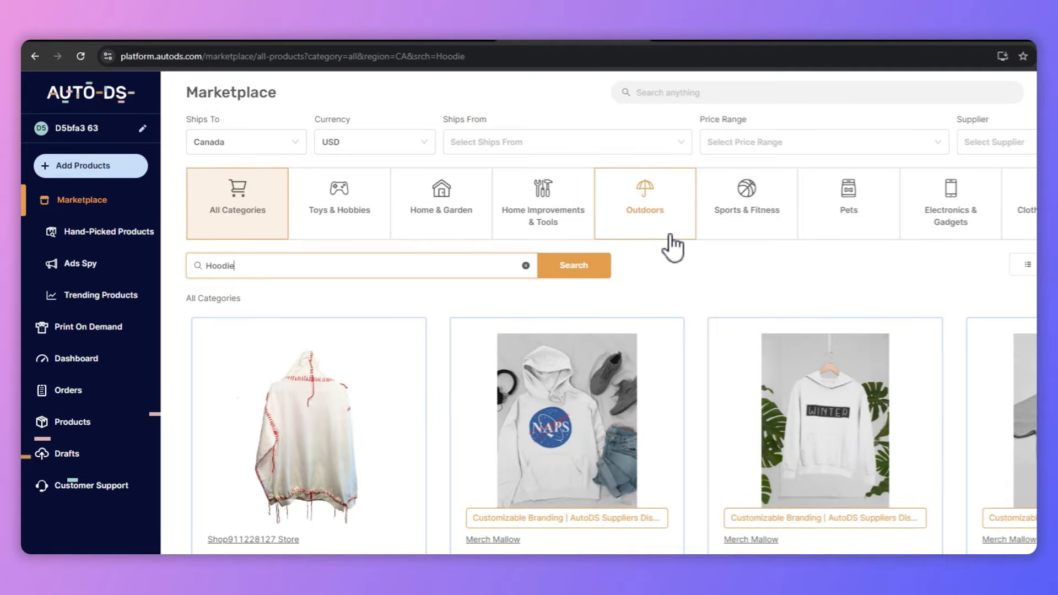
scroll(652, 286, "down", 5)
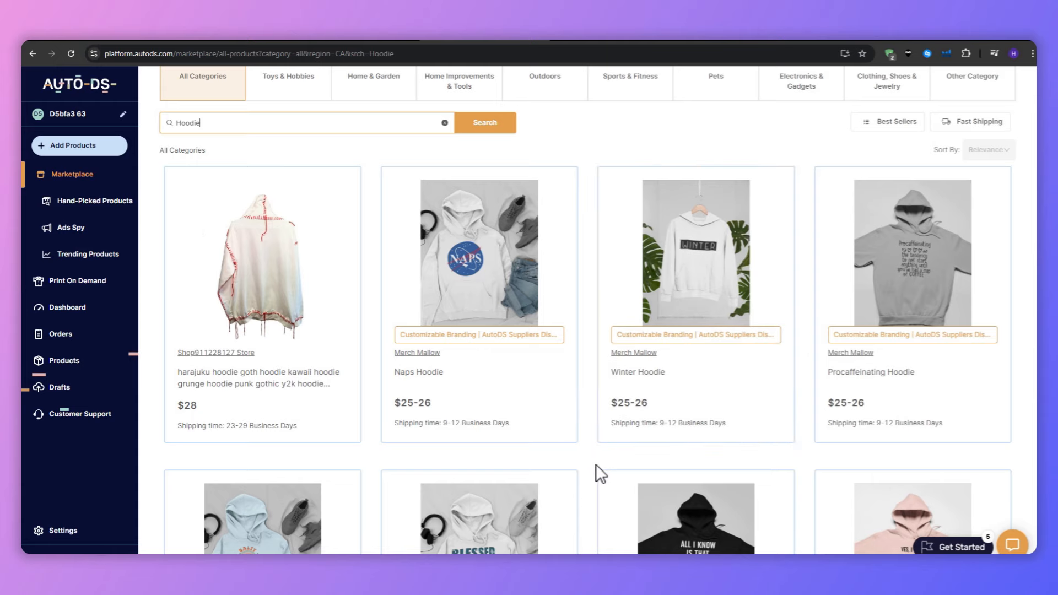
Step: Try the Best Sellers and Fast Shipping filters on the hoodie results and clear both again
left_click(894, 121)
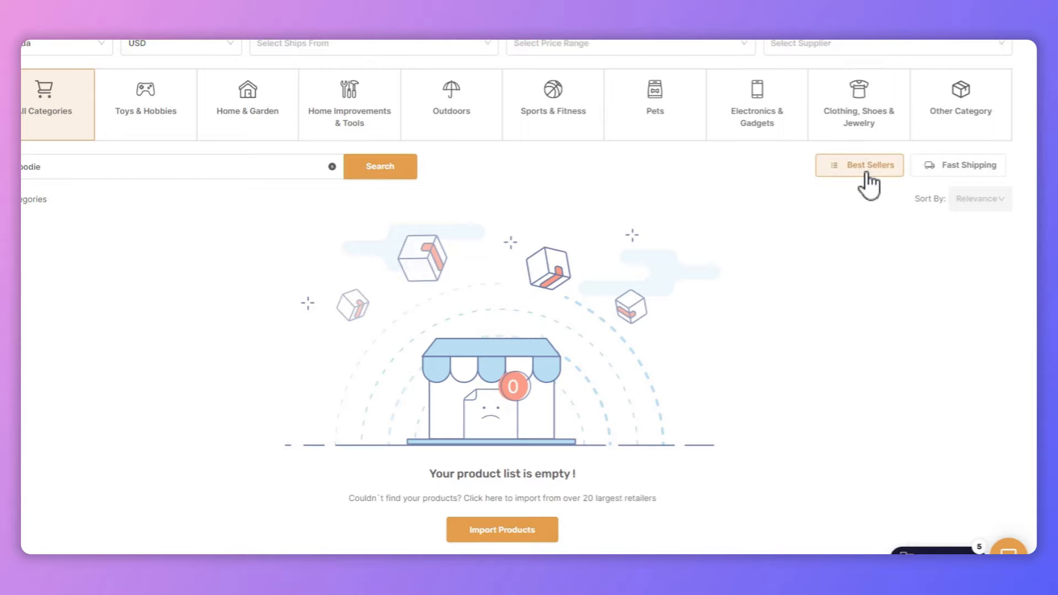
left_click(962, 177)
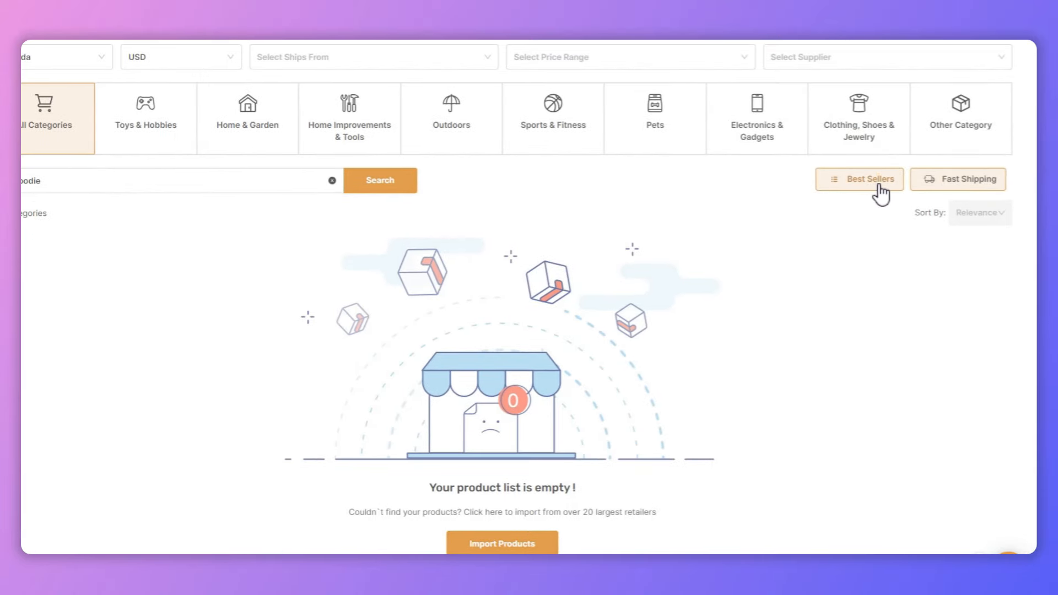
left_click(880, 185)
left_click(940, 182)
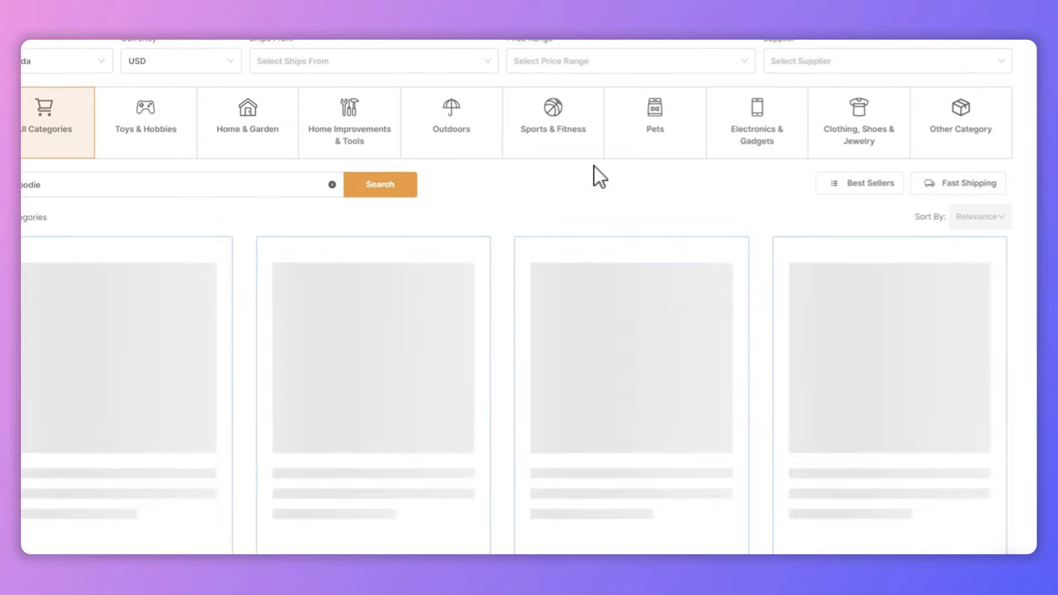
Step: Browse the hoodie results and open the product page of the Nice People Hoodie
scroll(600, 172, "down", 8)
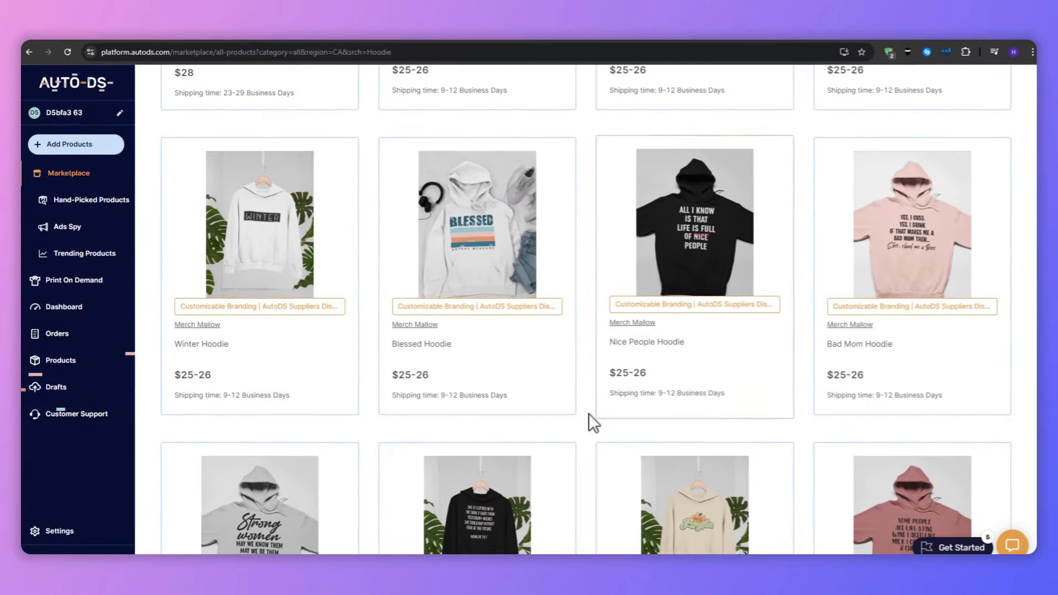
scroll(590, 442, "down", 3)
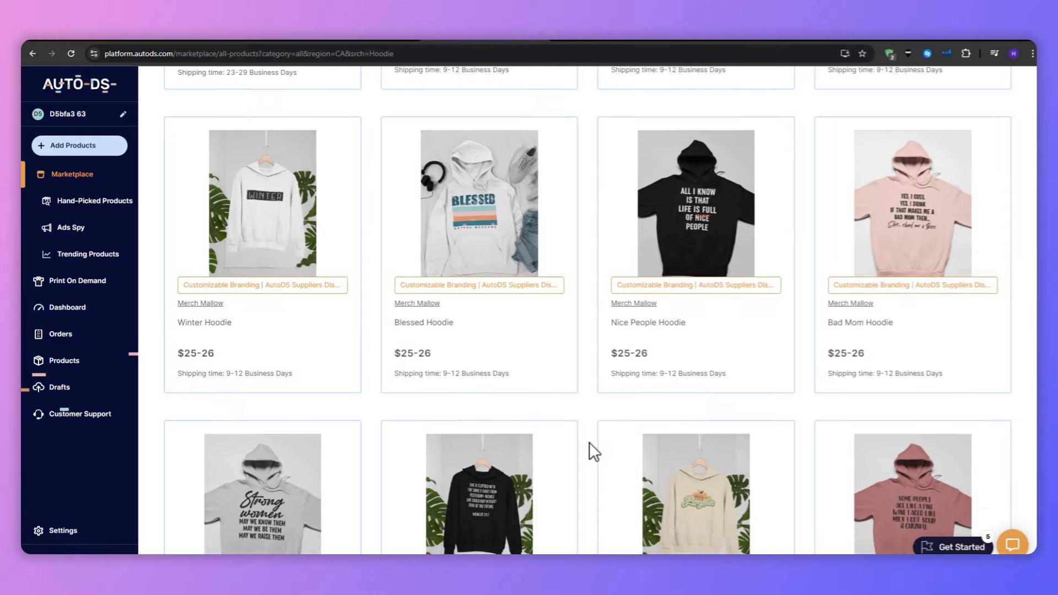
scroll(590, 461, "up", 3)
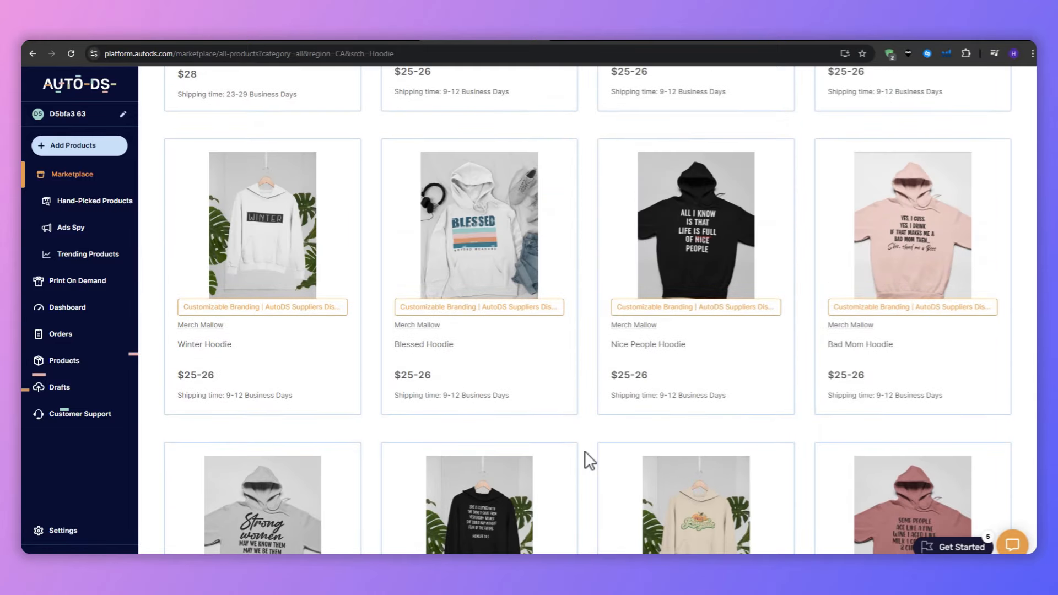
left_click(730, 265)
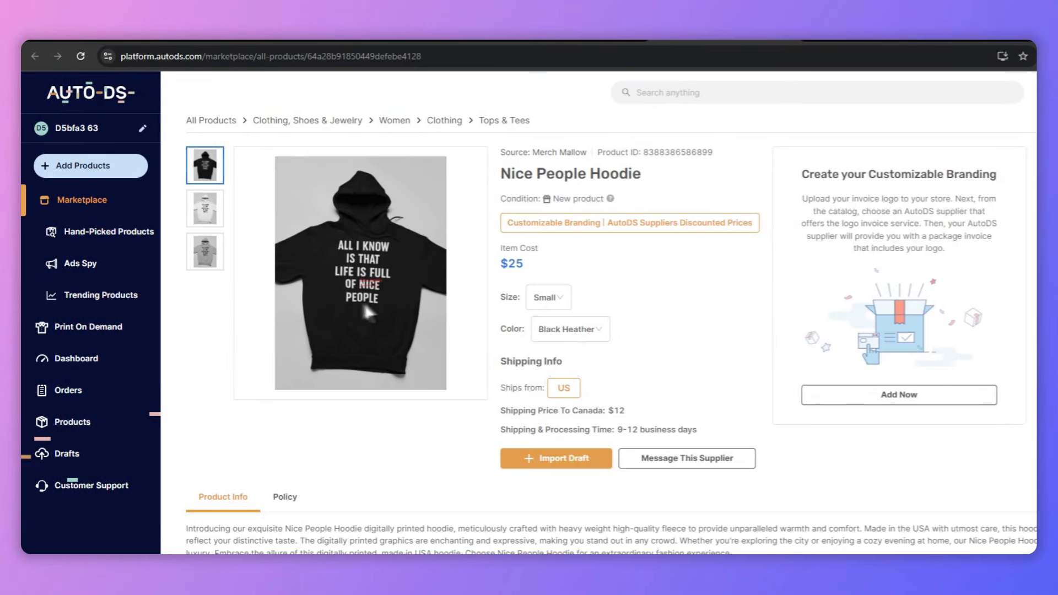
Step: View the white and grey images of the Nice People Hoodie and review its description and similar products
left_click(205, 208)
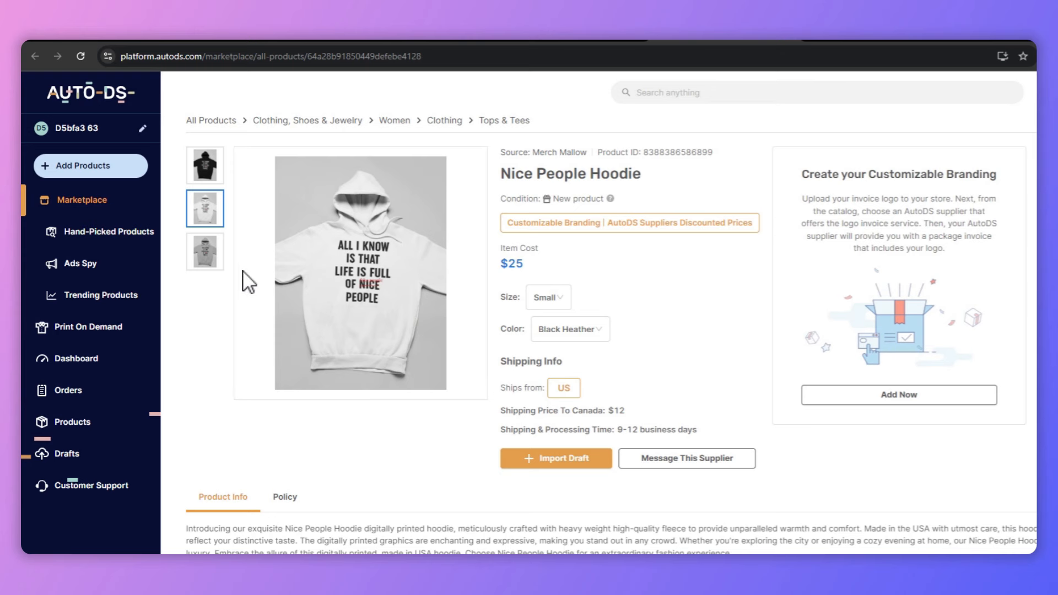
left_click(209, 257)
scroll(340, 299, "down", 3)
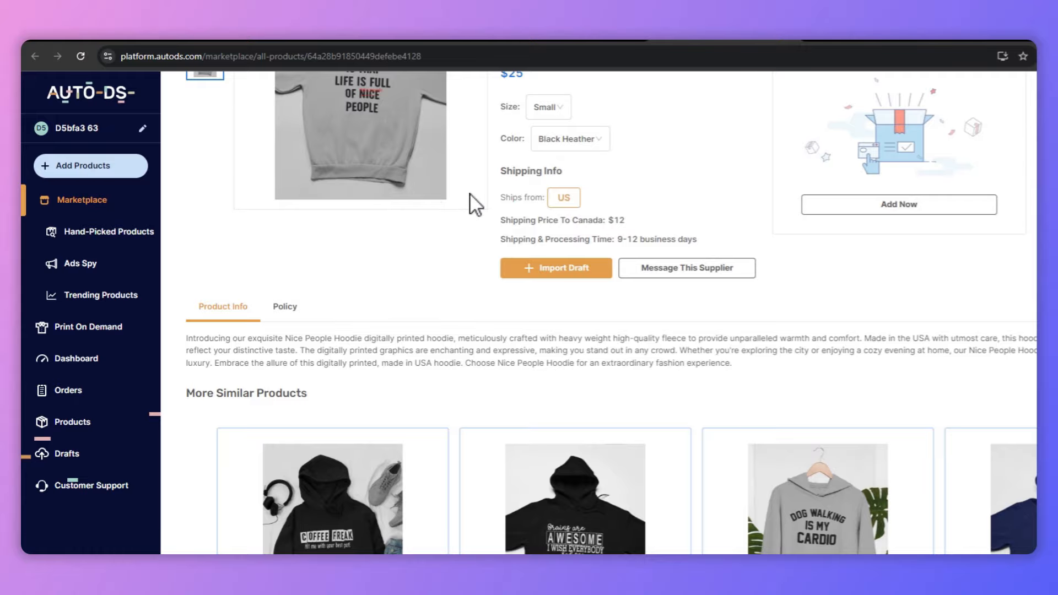
scroll(303, 223, "down", 2)
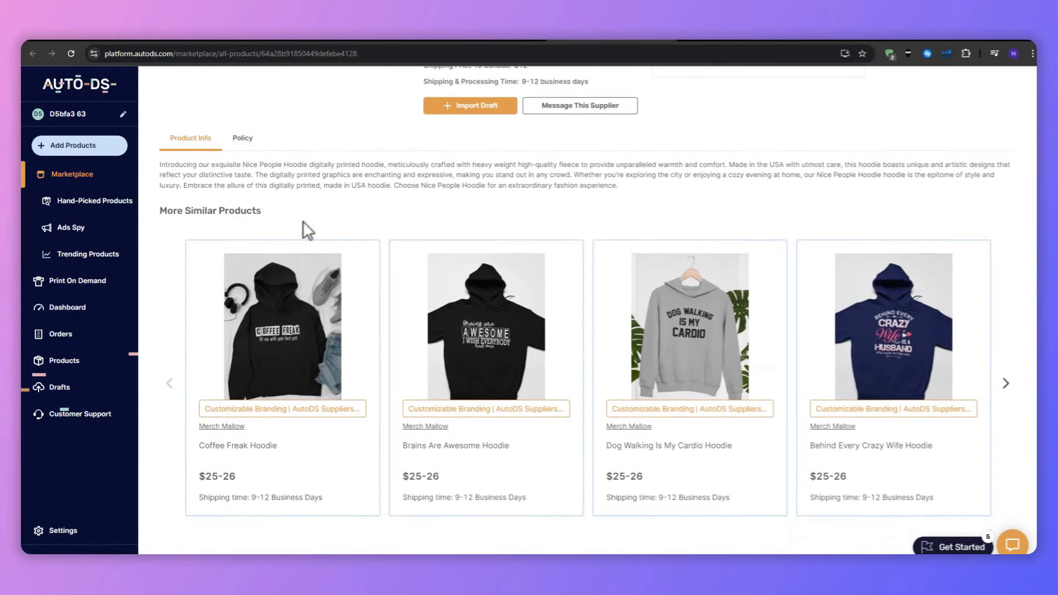
Step: Show the black image of the Nice People Hoodie, import the product as a draft and collapse the getting-started checklist
scroll(402, 292, "up", 4)
scroll(311, 243, "up", 2)
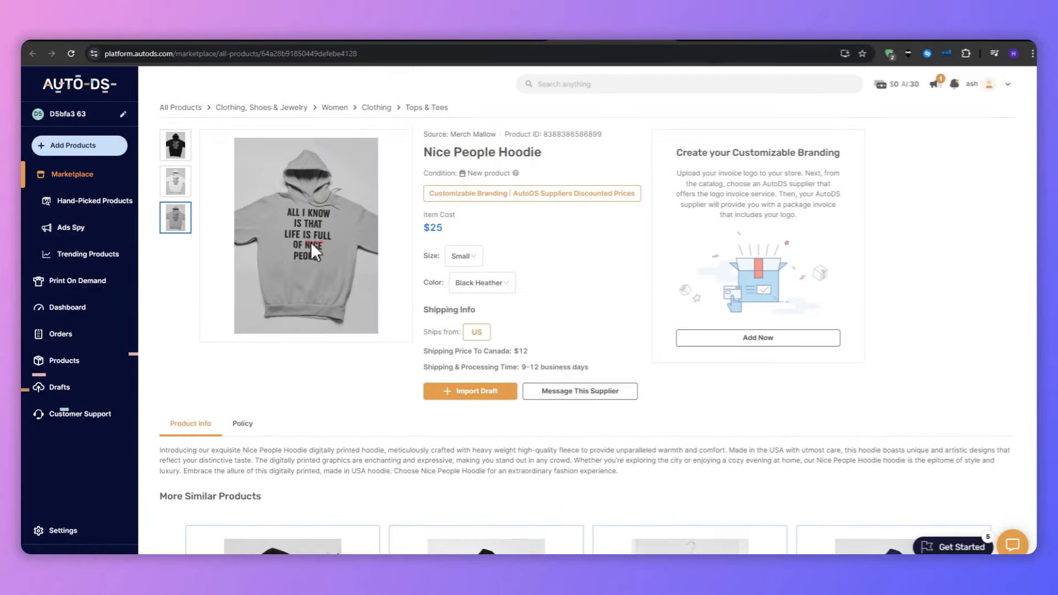
left_click(177, 148)
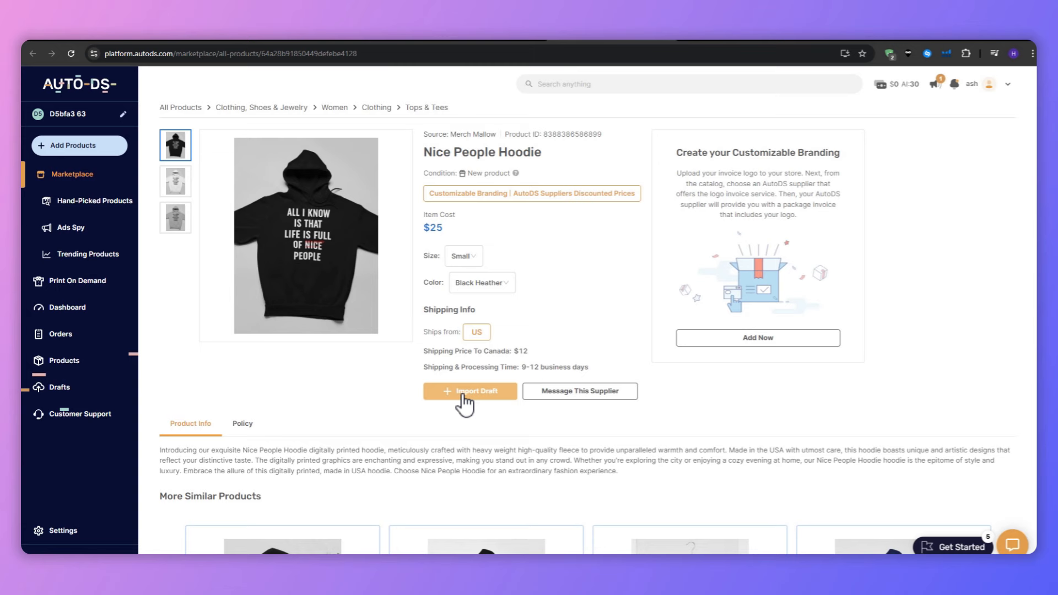
left_click(462, 395)
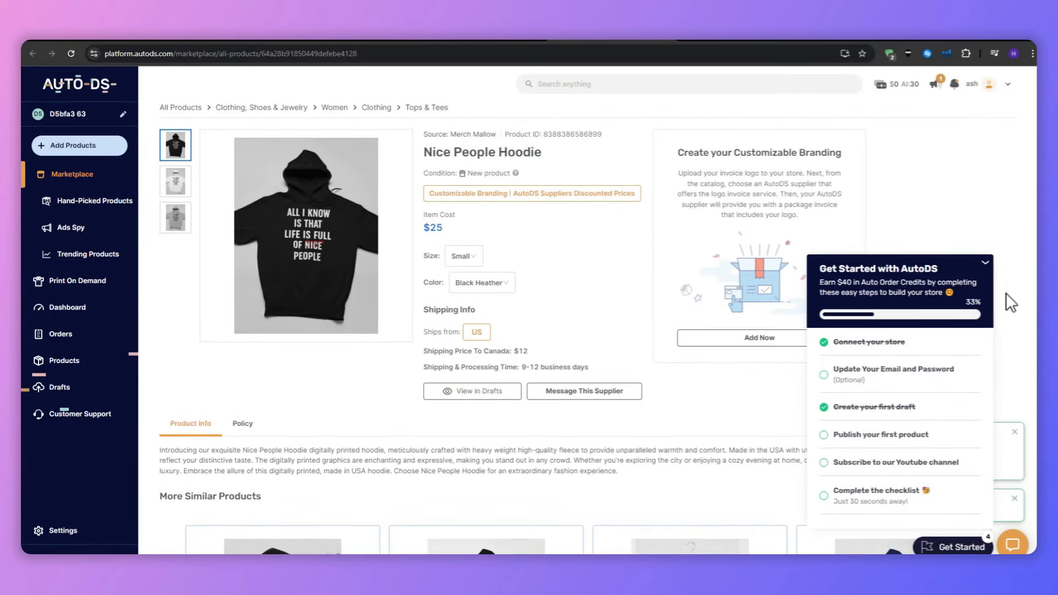
left_click(984, 265)
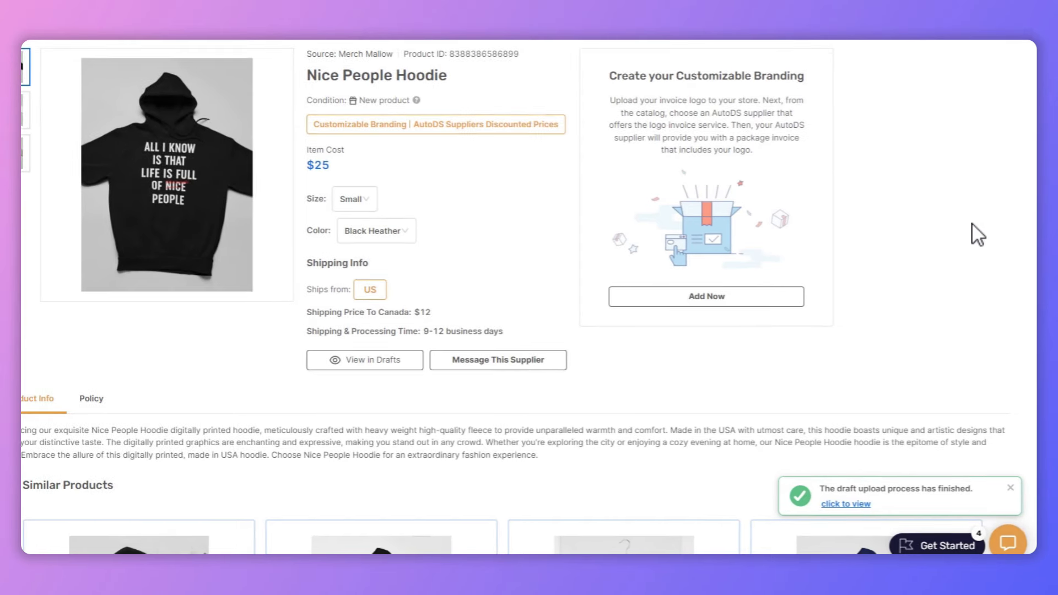
Step: Check the hoodie's shipping and processing time and its shipping price to Canada
left_click_drag(305, 331, 495, 339)
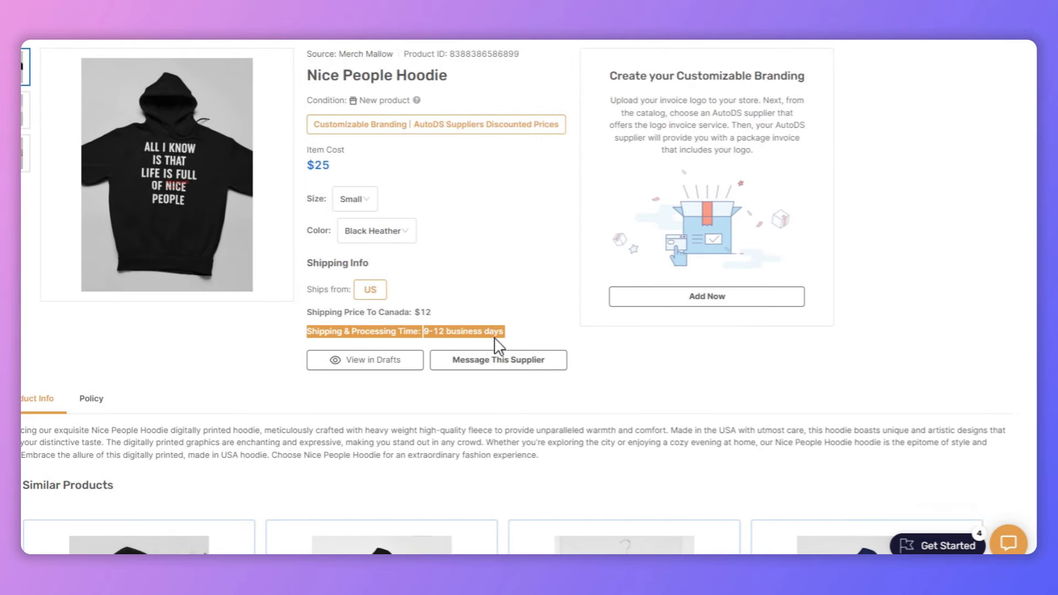
left_click(505, 337)
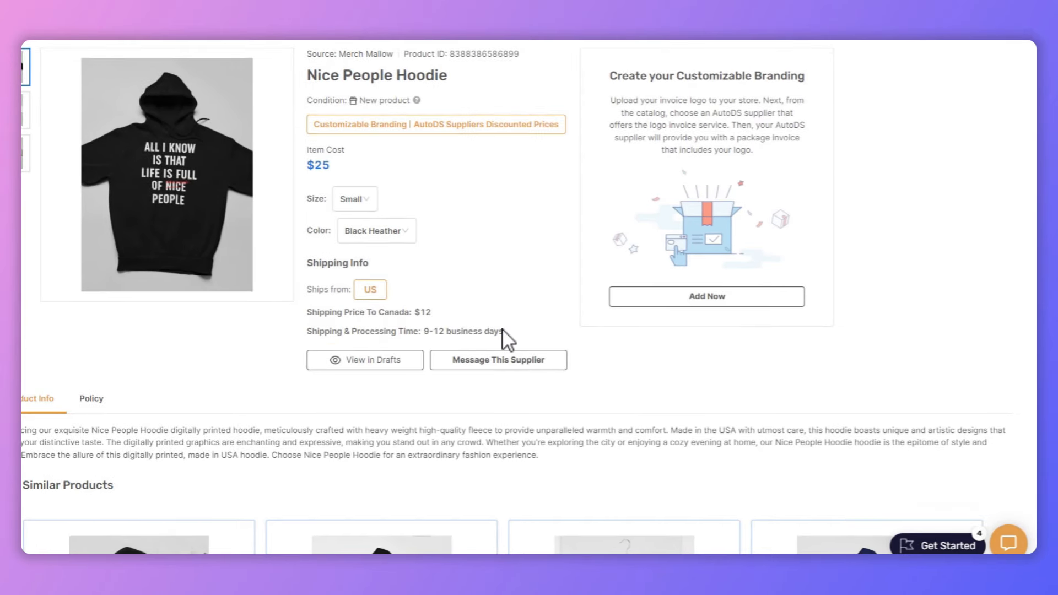
left_click_drag(314, 318, 442, 320)
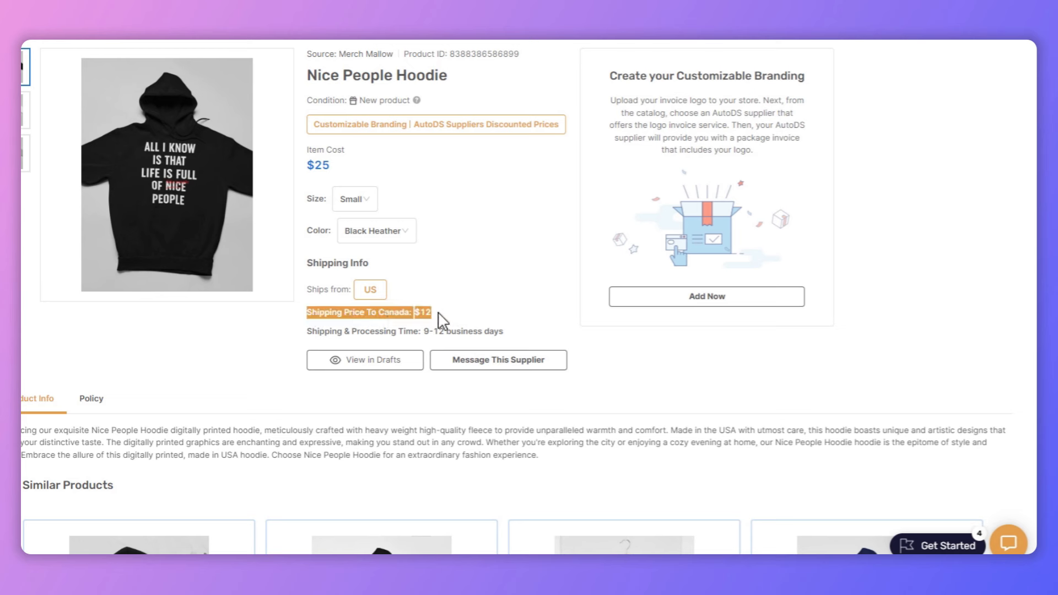
left_click(457, 309)
Step: Preview the hoodie in Athletic Heather and check its item cost for the sizes Large, Medium, X-Large and XX-Large
left_click(401, 242)
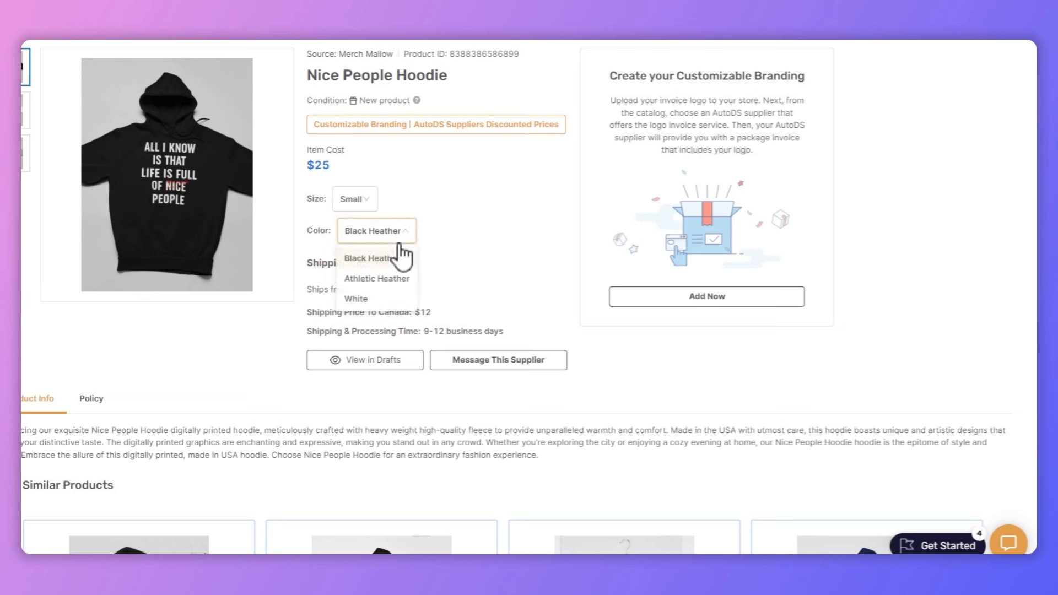
left_click(393, 278)
left_click(358, 205)
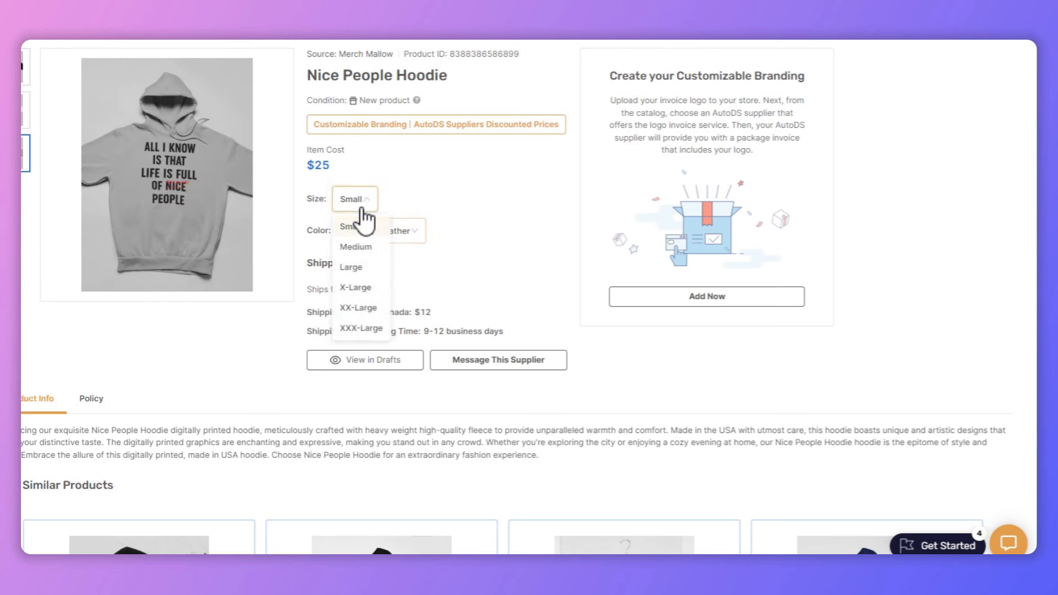
left_click(354, 265)
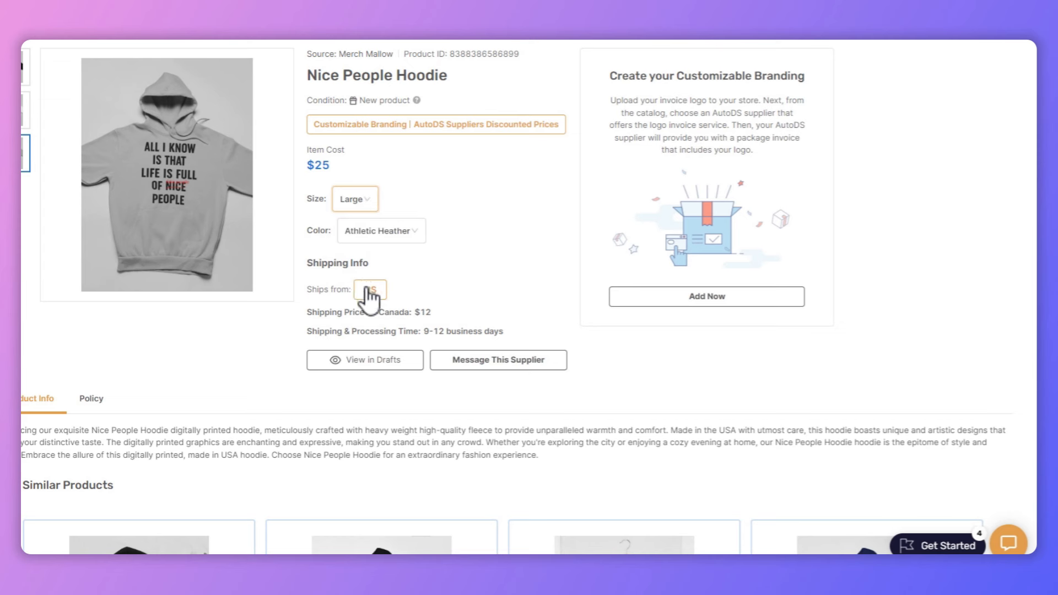
left_click(353, 207)
left_click(355, 247)
left_click(357, 205)
left_click(356, 287)
left_click(358, 206)
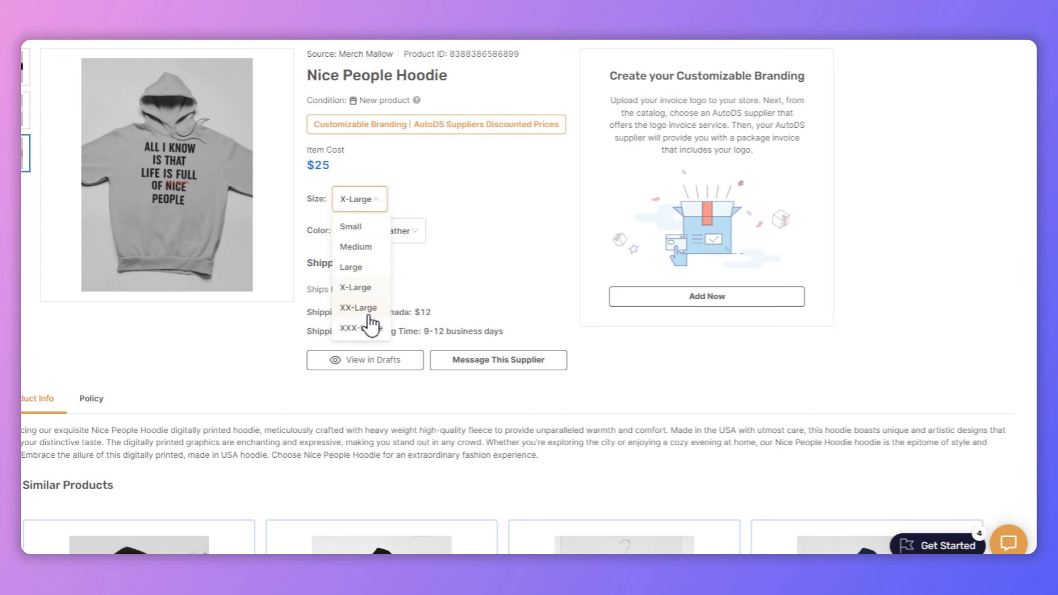
left_click(363, 307)
triple_click(339, 163)
left_click(381, 172)
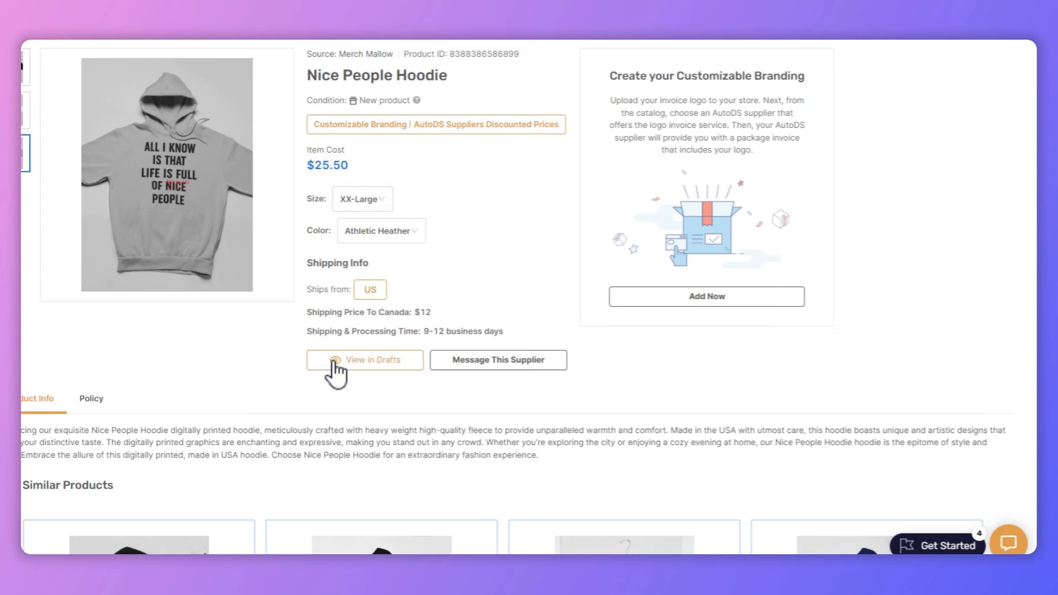
Step: Go to the imported hoodie in the drafts list and look over its selection and additional options
left_click(357, 362)
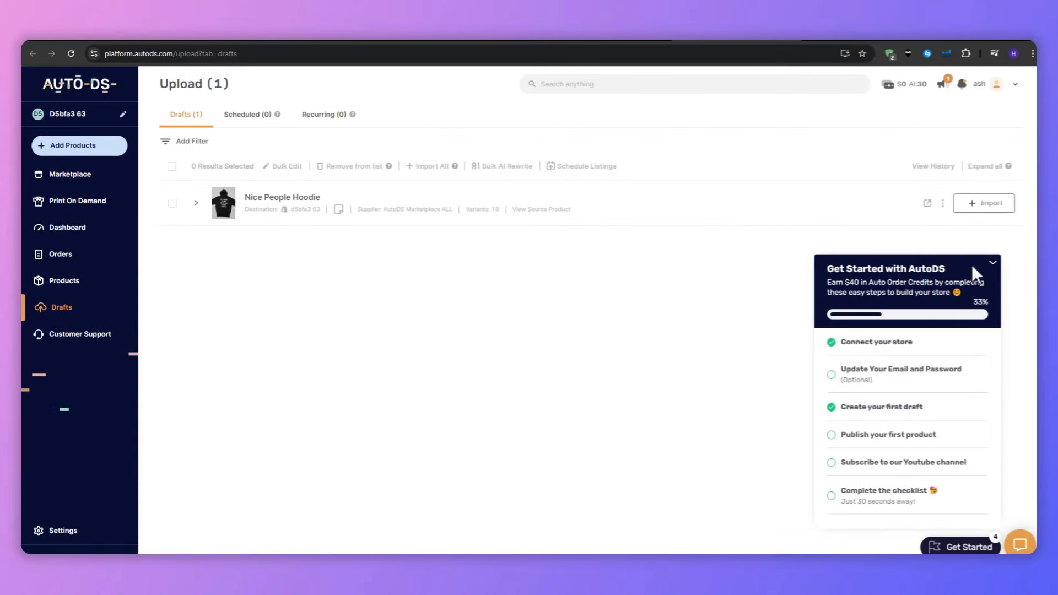
left_click(940, 273)
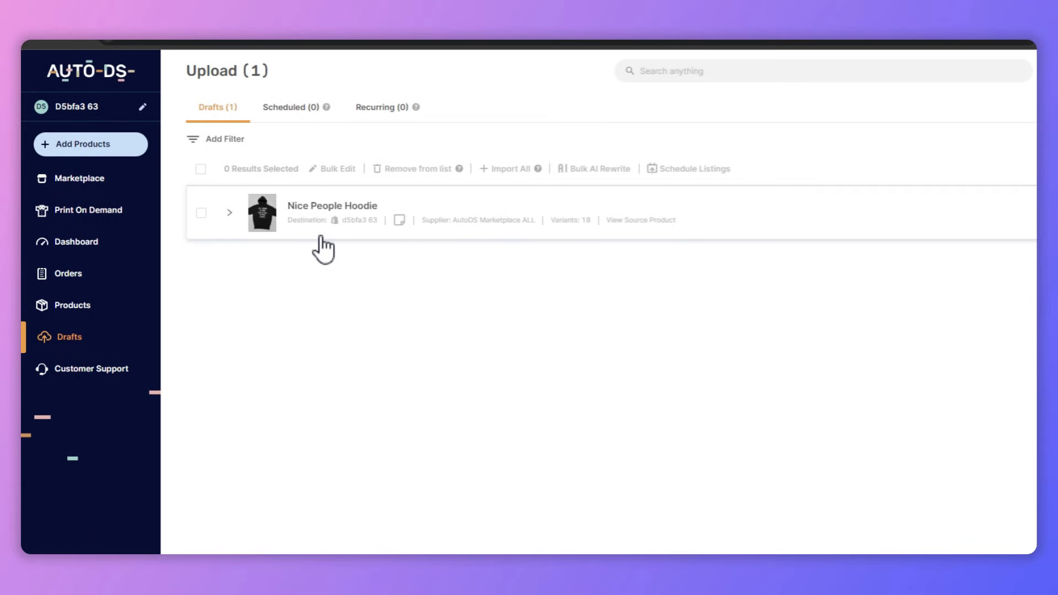
left_click(201, 214)
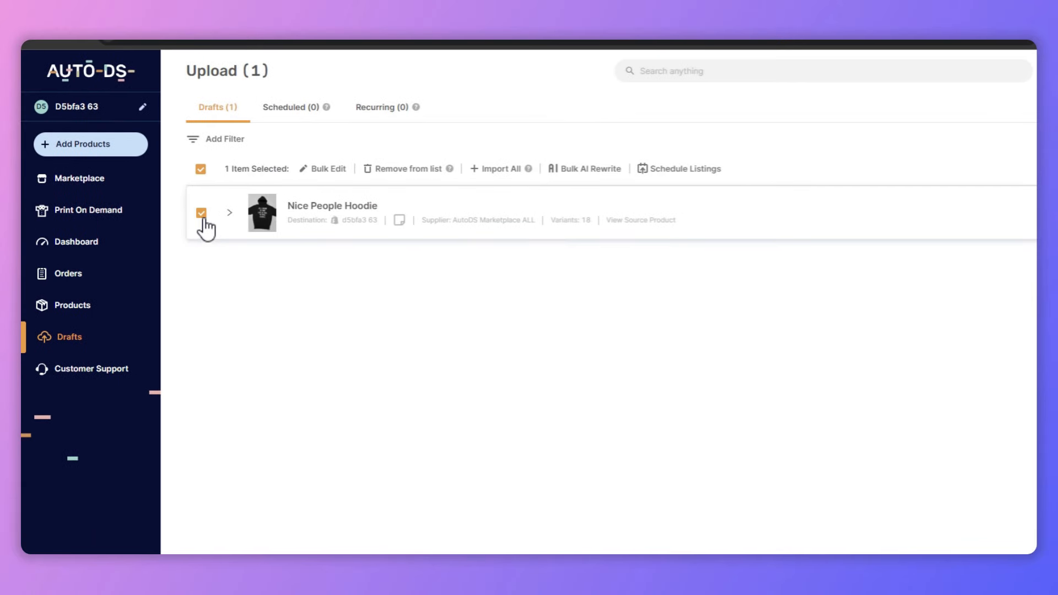
left_click(201, 214)
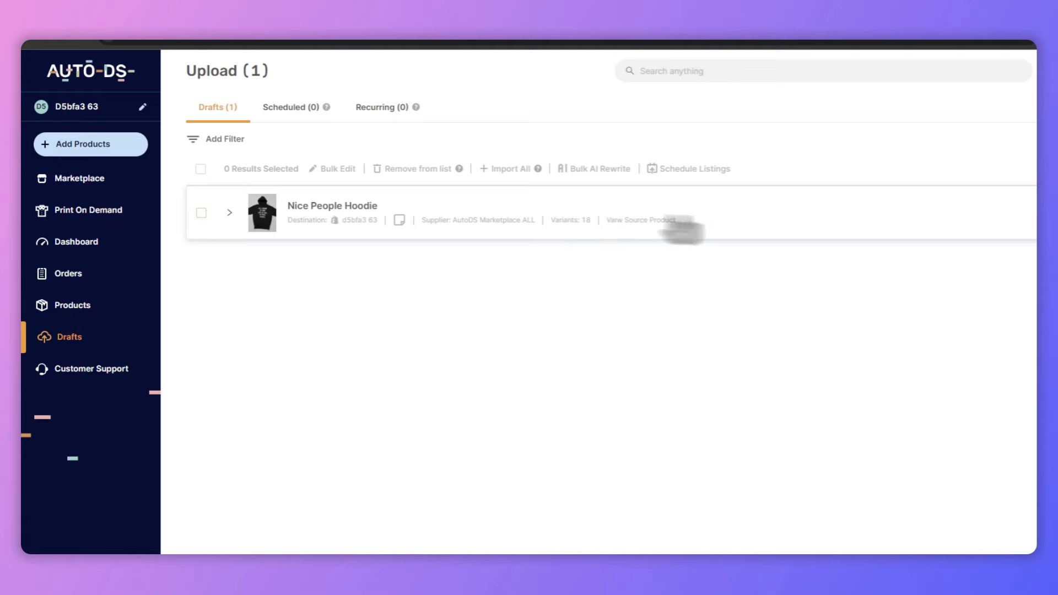
left_click(926, 214)
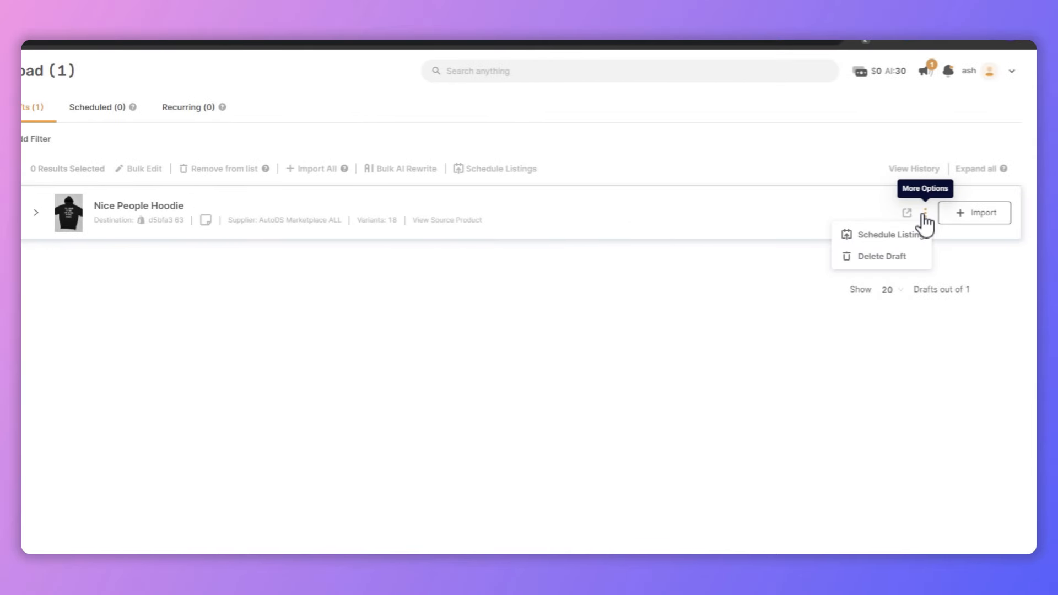
left_click(924, 215)
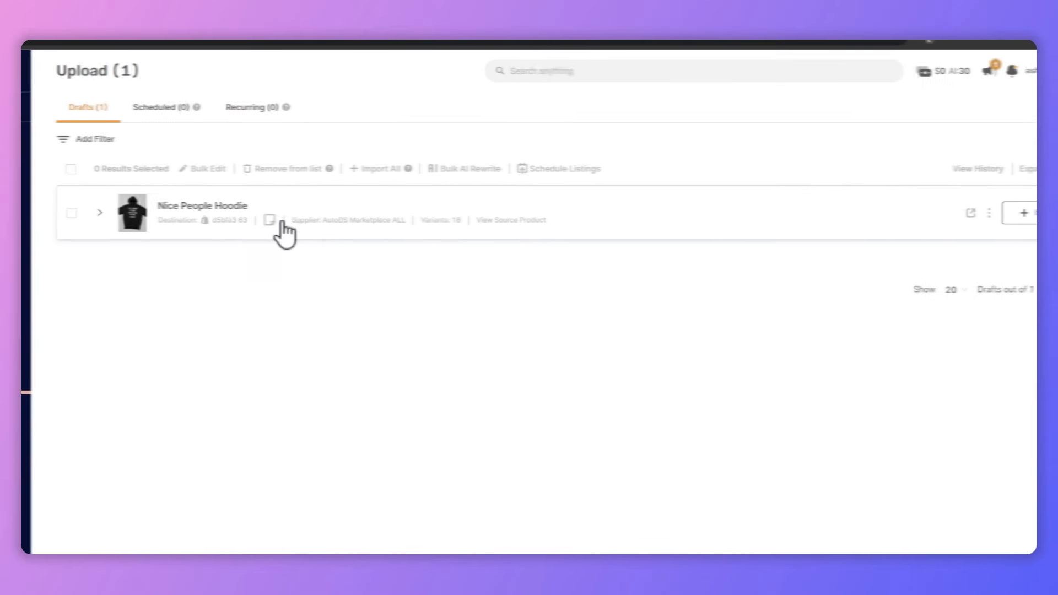
Step: Expand the Nice People Hoodie draft and remove the Clothing and Women tags
left_click(205, 220)
left_click(110, 213)
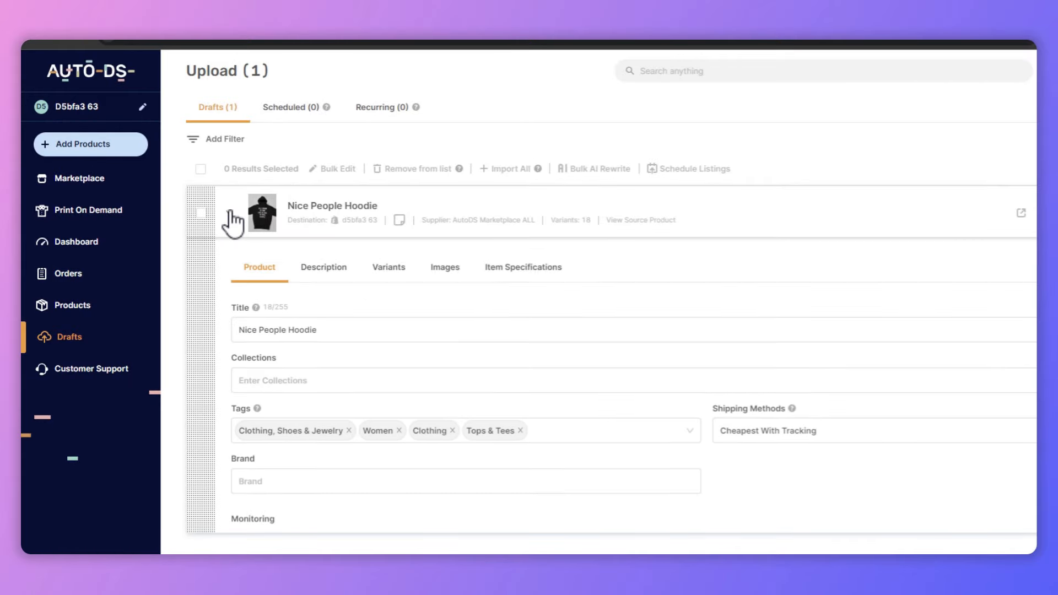
scroll(615, 323, "down", 1)
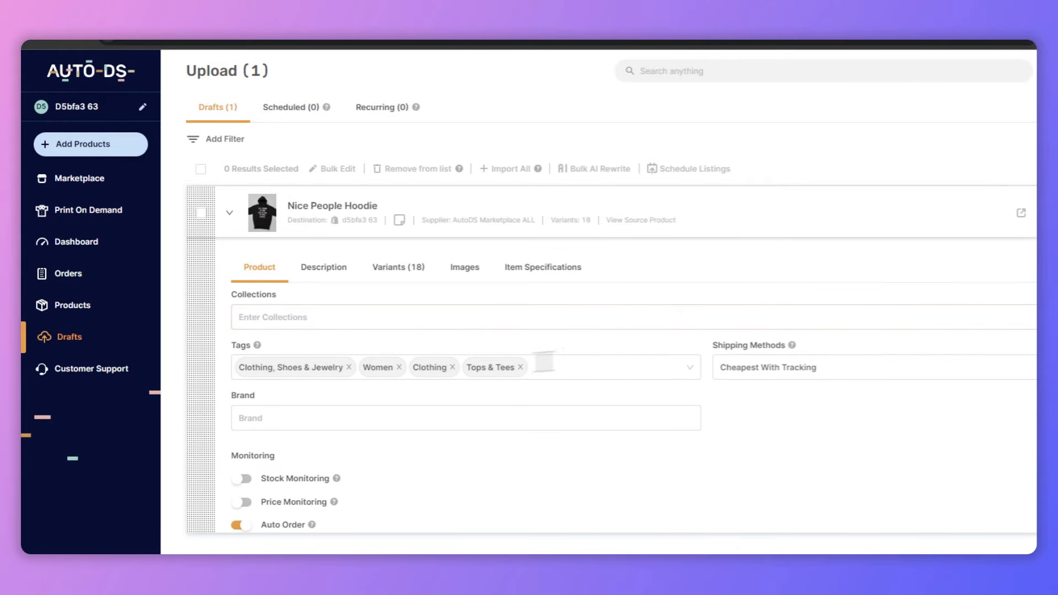
left_click(245, 353)
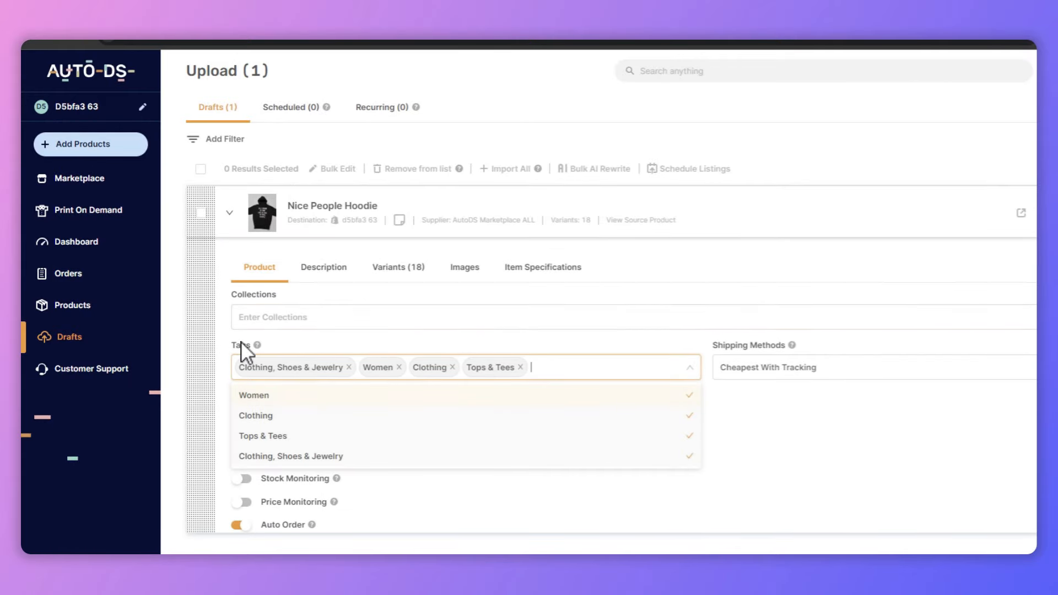
left_click(333, 418)
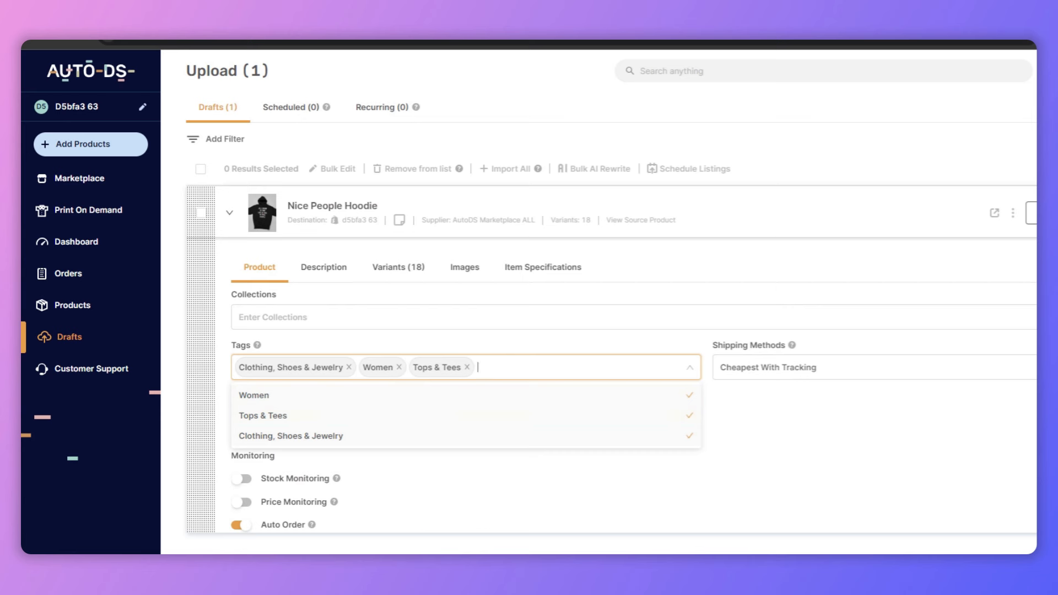
left_click(399, 367)
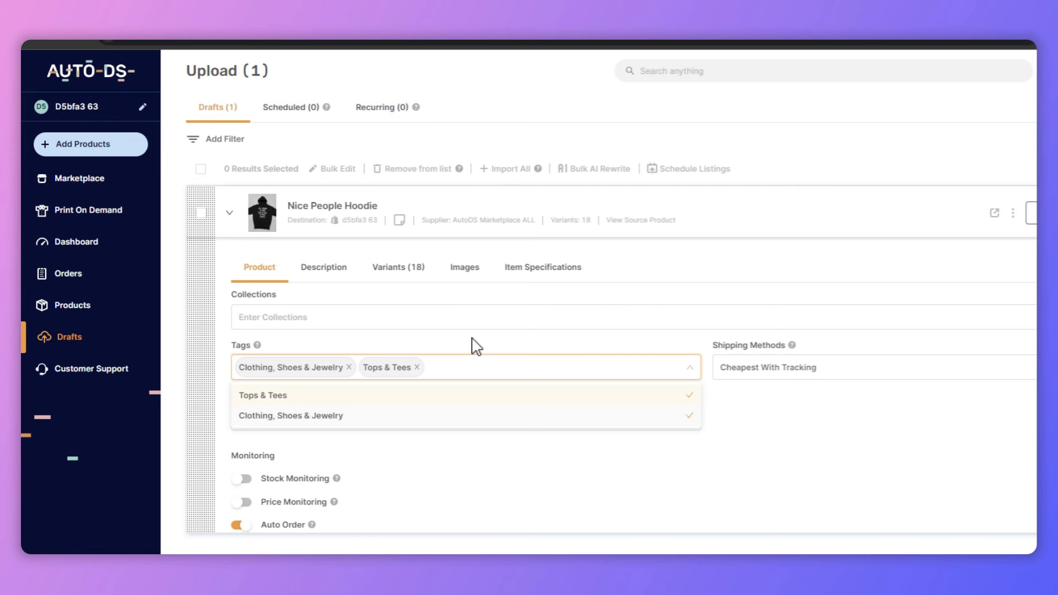
left_click(473, 347)
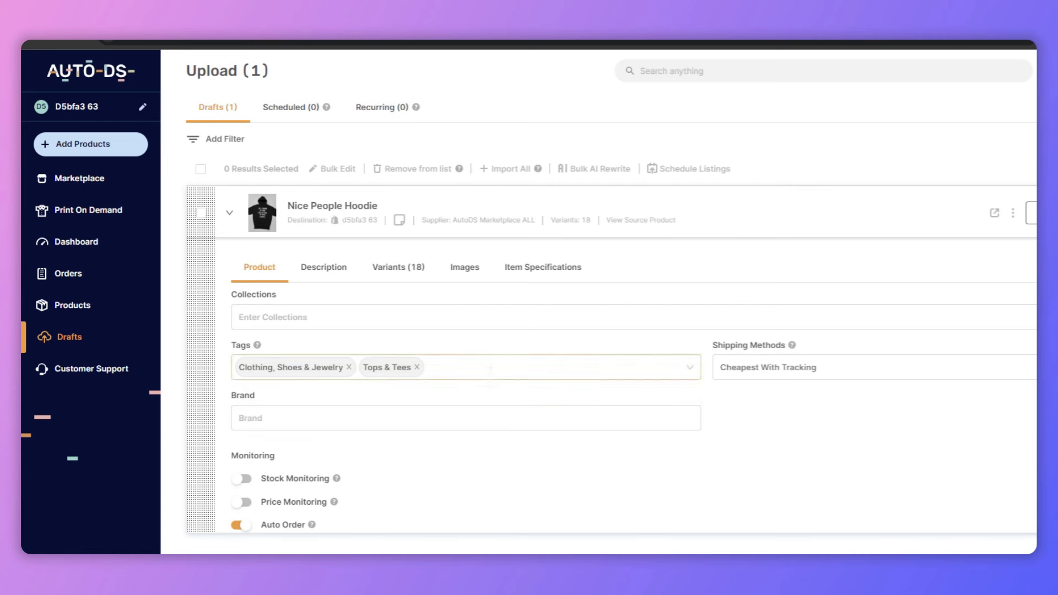
Step: Set the draft's shipping method to Fastest With Tracking
left_click(769, 367)
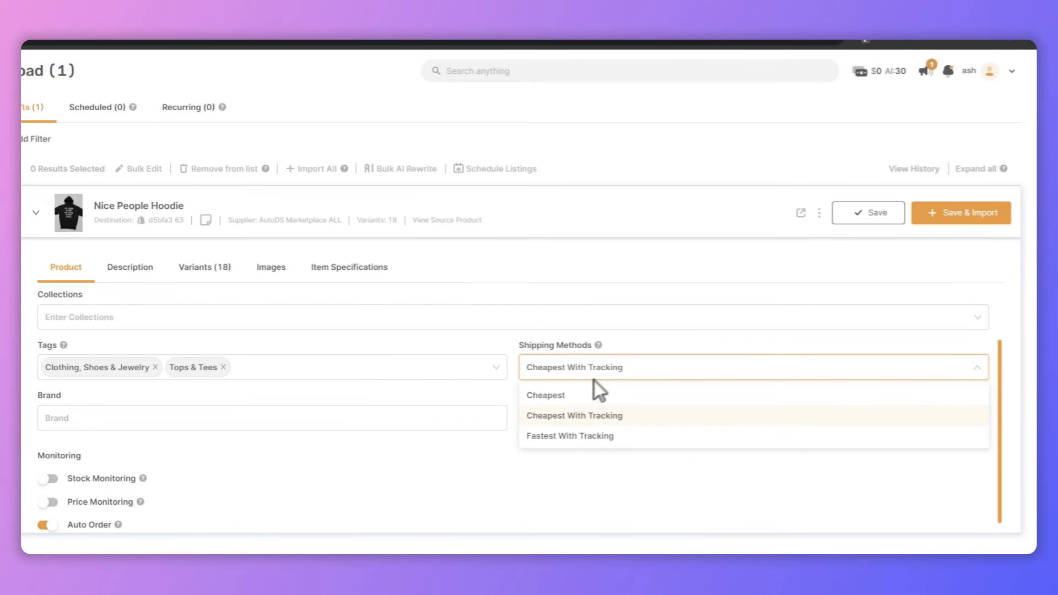
left_click(544, 439)
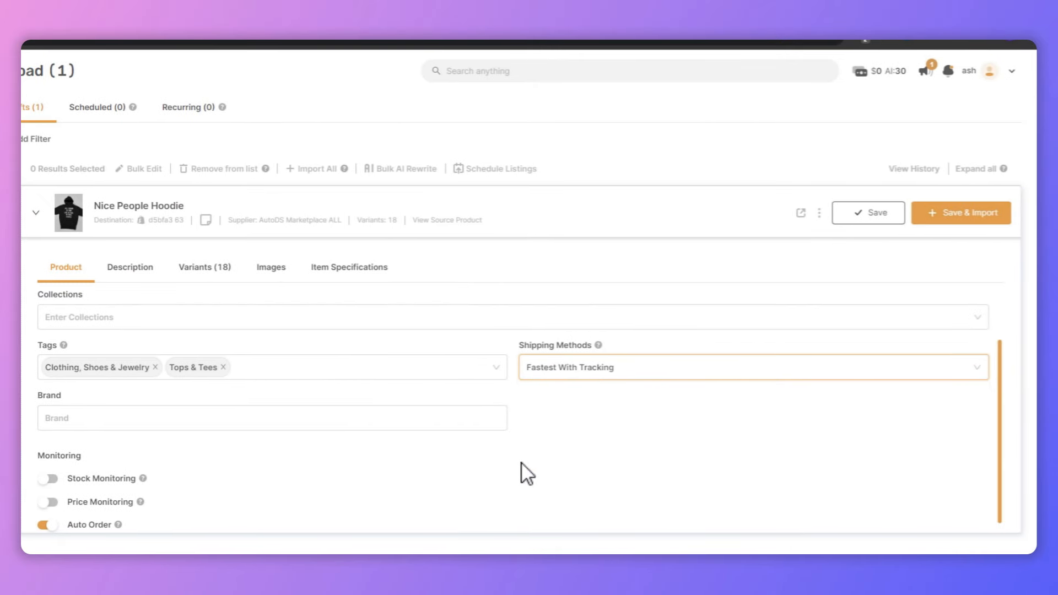
left_click(600, 373)
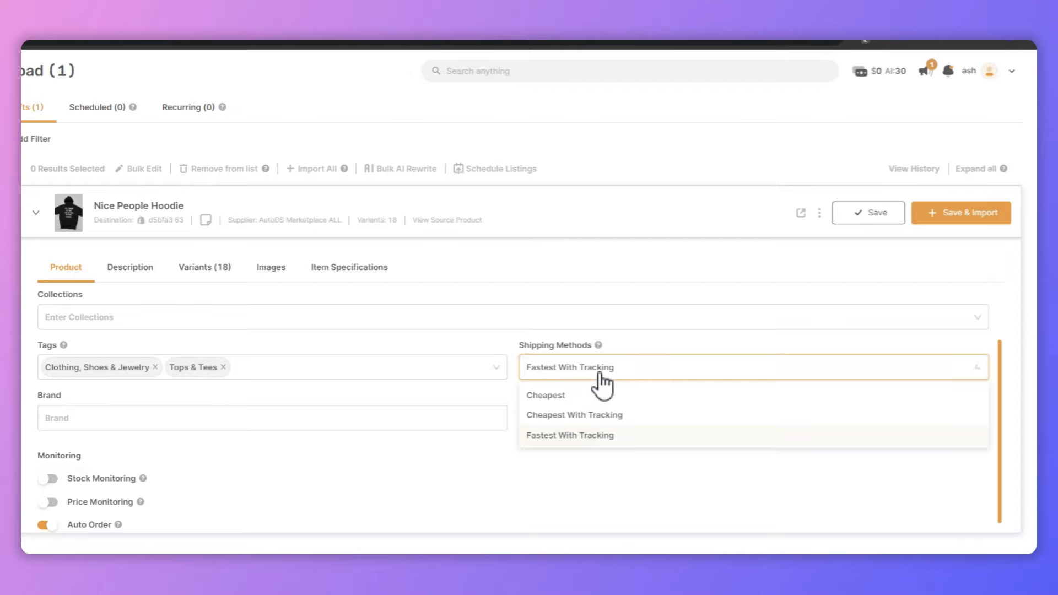
left_click(600, 374)
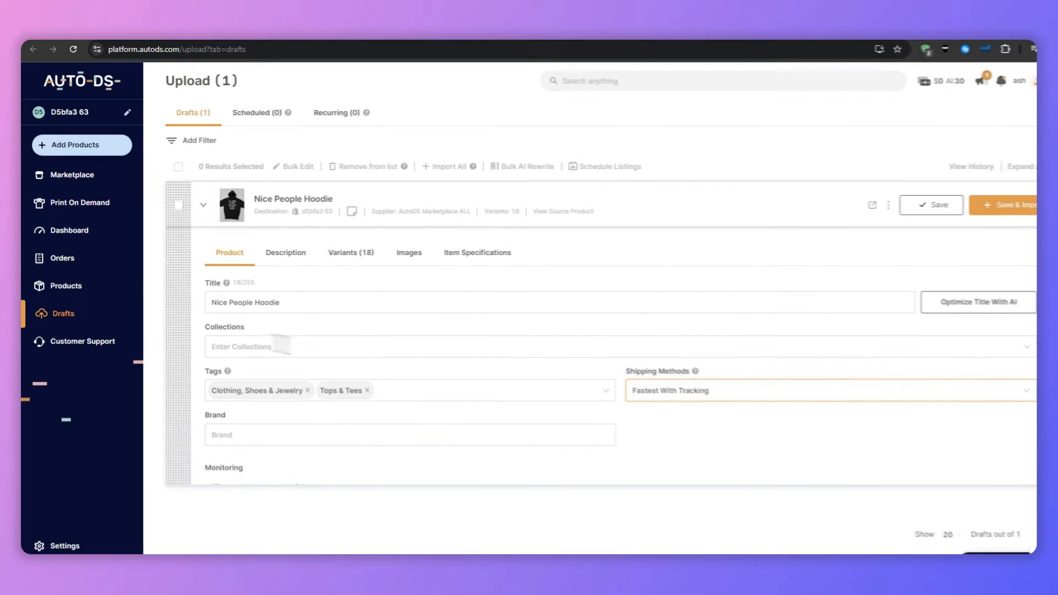
Step: Review the draft's product details and item specifications, and save and import the hoodie into the connected store
scroll(541, 347, "down", 2)
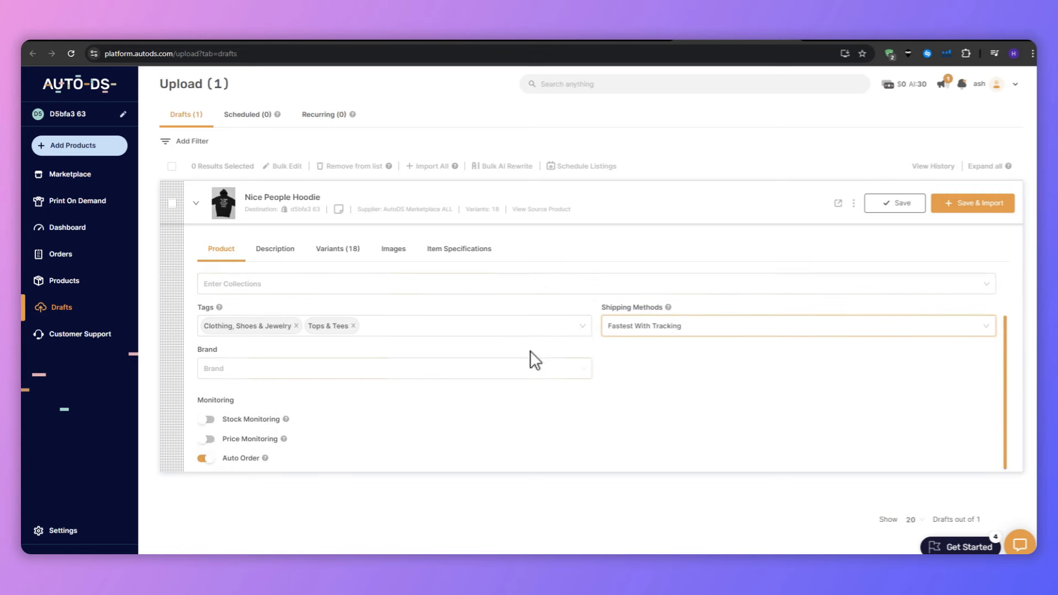
scroll(533, 360, "up", 2)
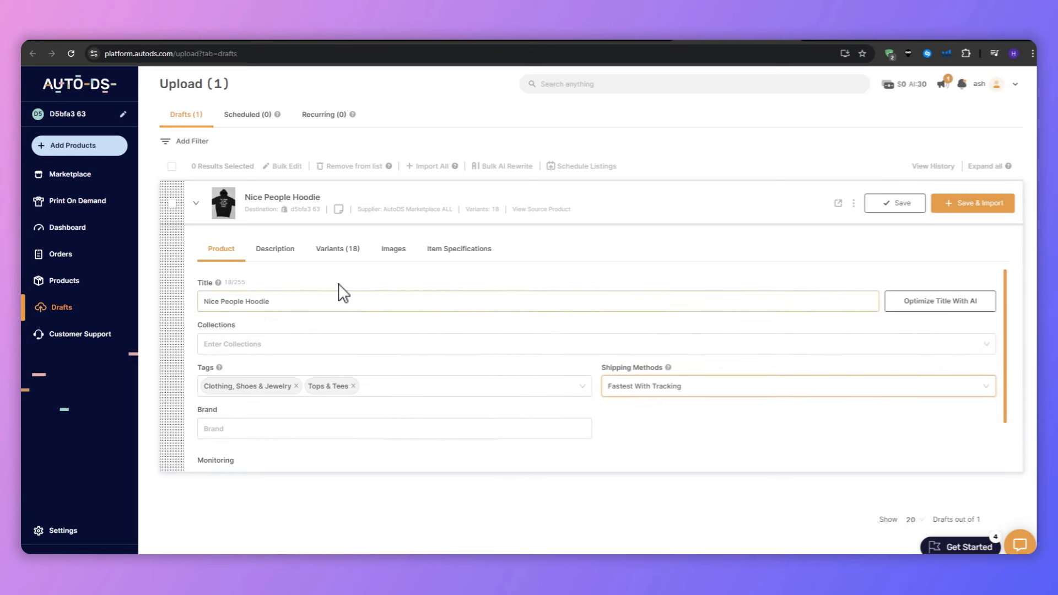
left_click(441, 255)
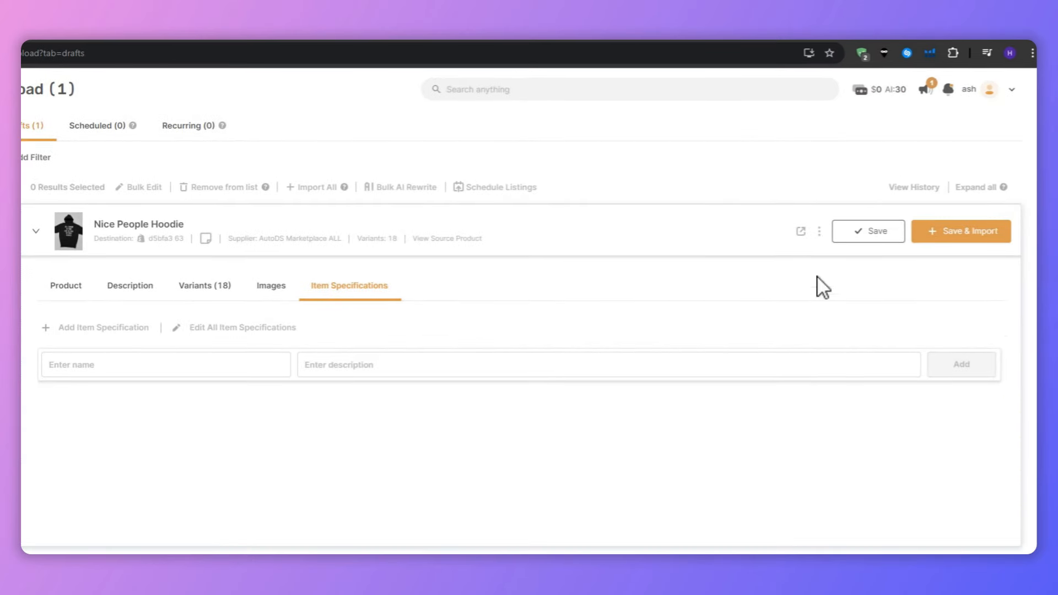
left_click(882, 236)
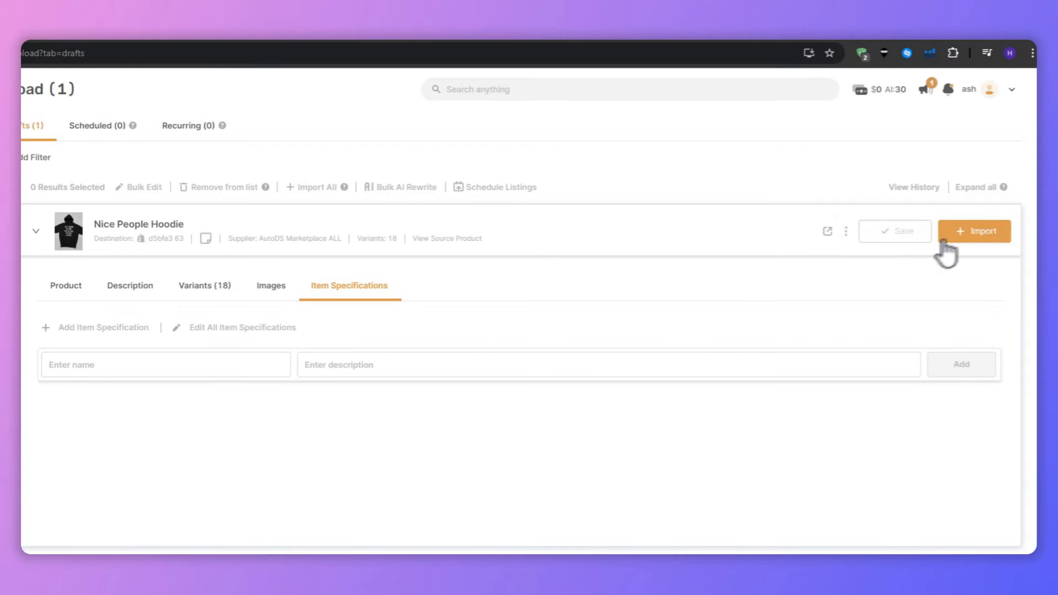
left_click(944, 240)
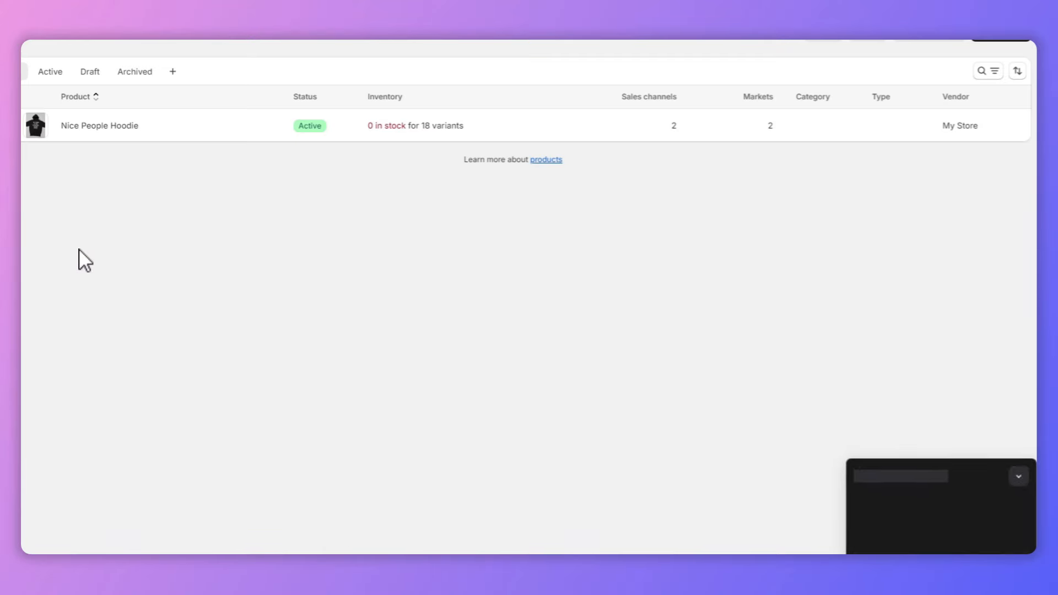
Step: Open the Nice People Hoodie from the Shopify product list and review its storefront page
left_click(155, 164)
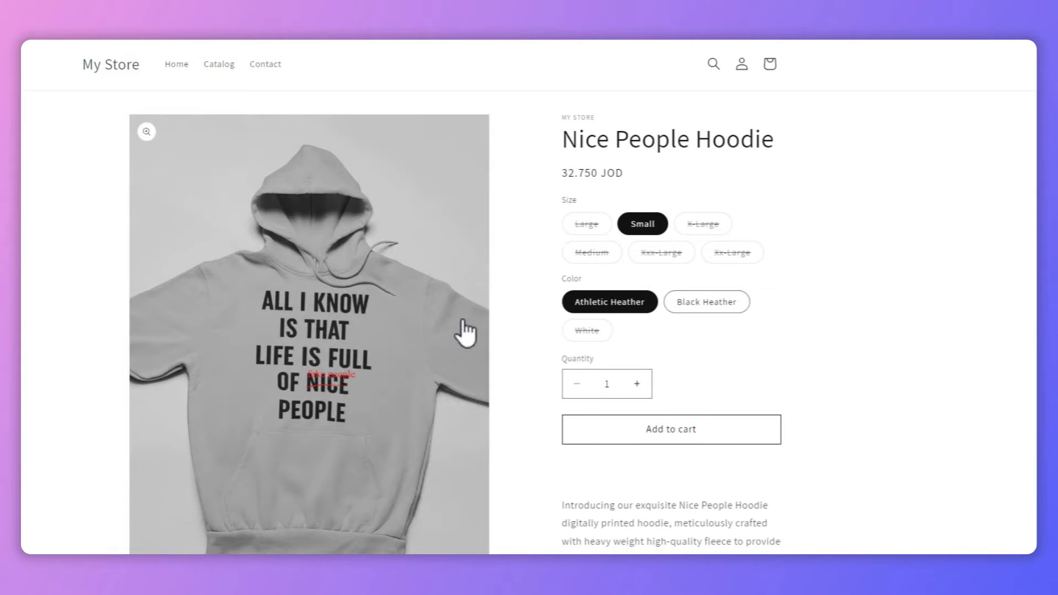
scroll(469, 336, "down", 2)
scroll(479, 364, "down", 2)
scroll(529, 496, "up", 3)
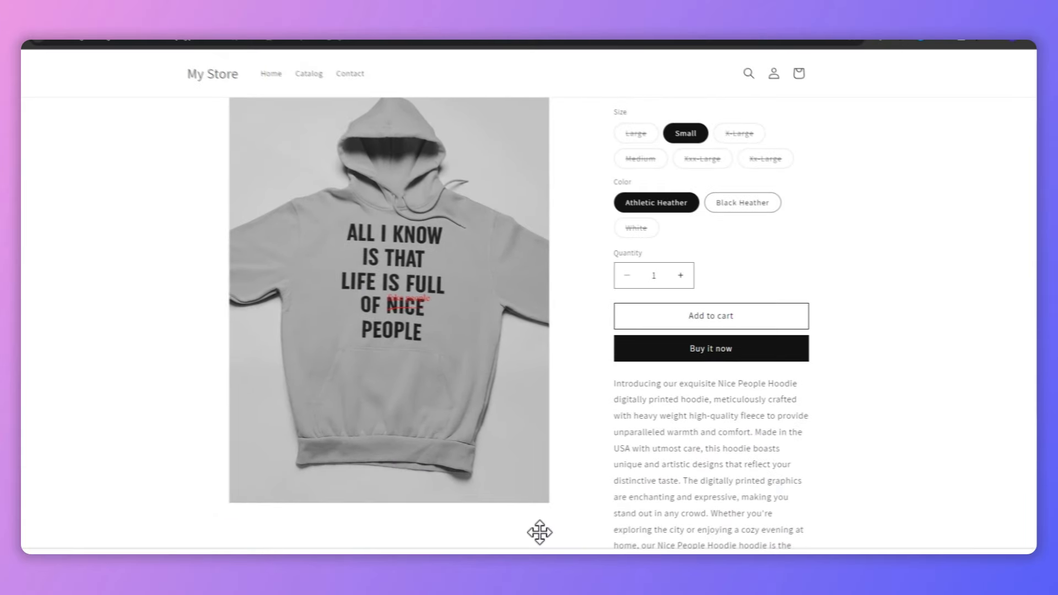